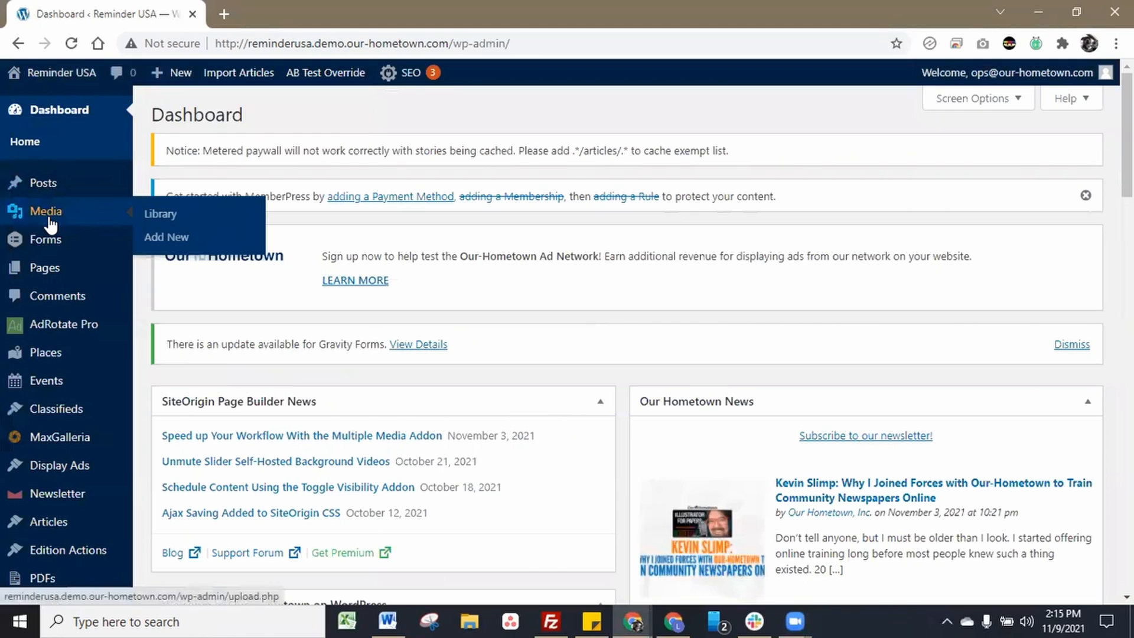
Create a new PDF entry titled "Test Classified".
{"action": "scroll", "coordinate": [51, 225], "scroll_direction": "down", "scroll_amount": 3}
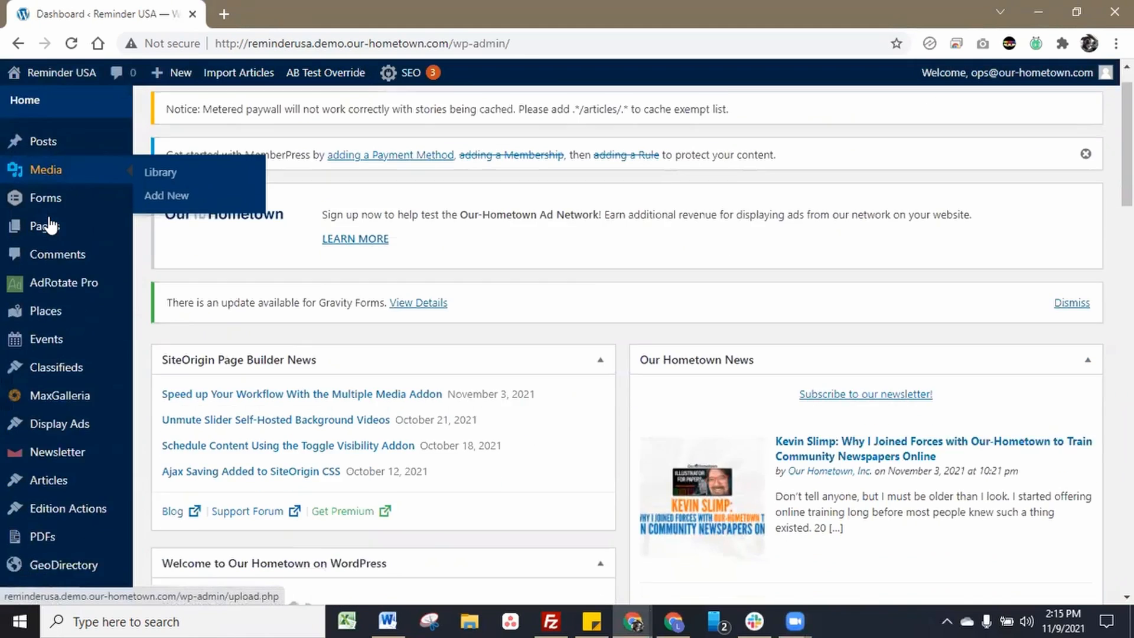
{"action": "left_click", "coordinate": [52, 329]}
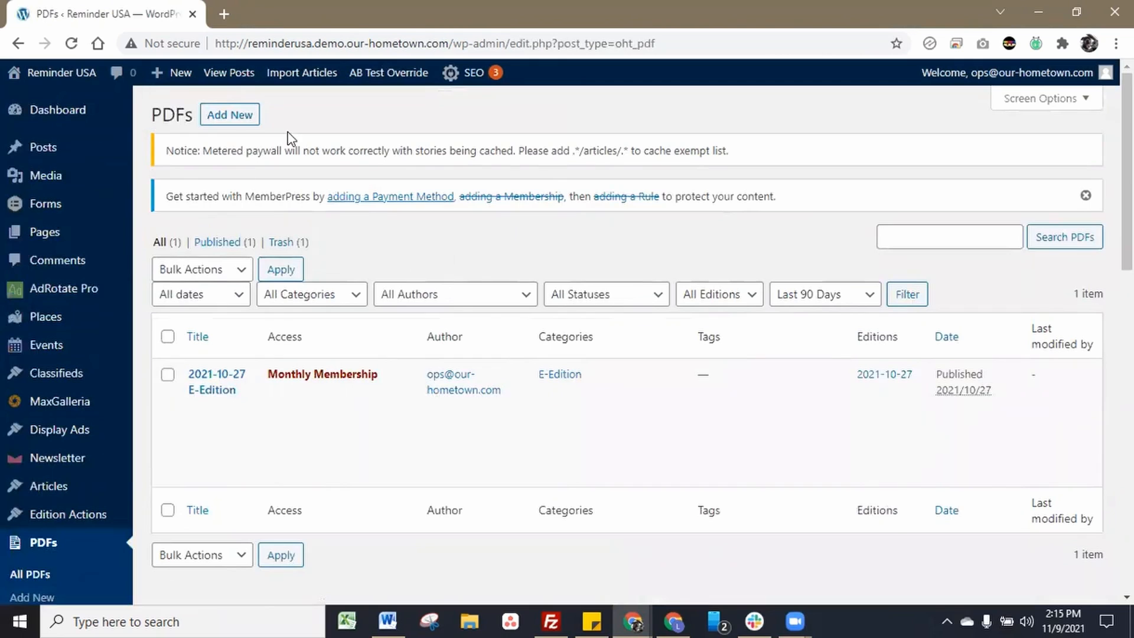
{"action": "left_click", "coordinate": [254, 117]}
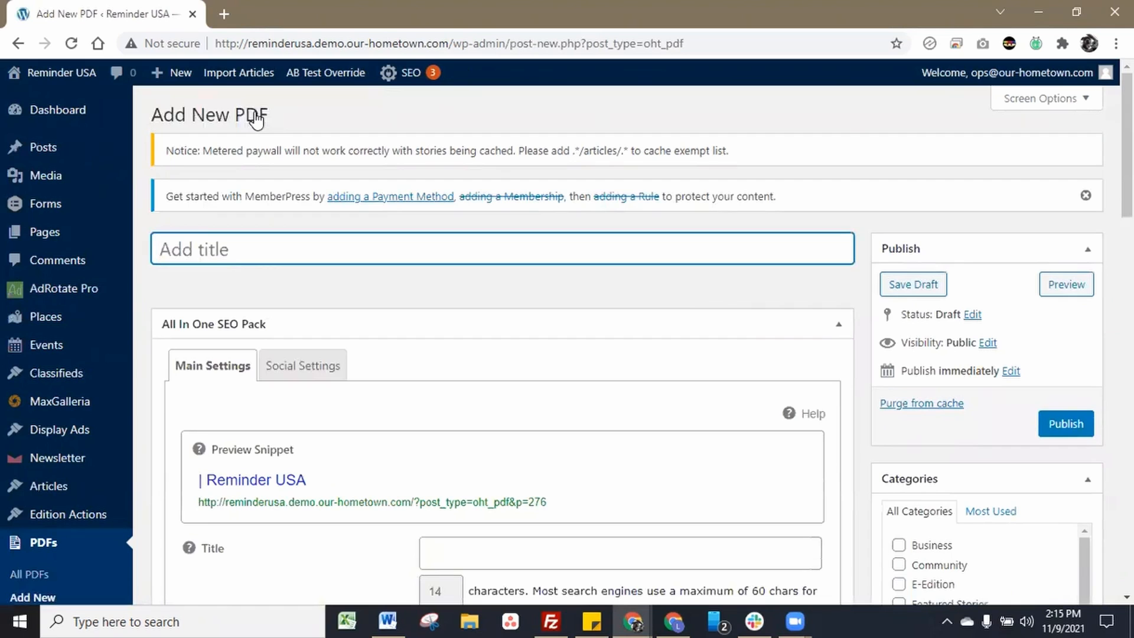
{"action": "type", "text": "Test C"}
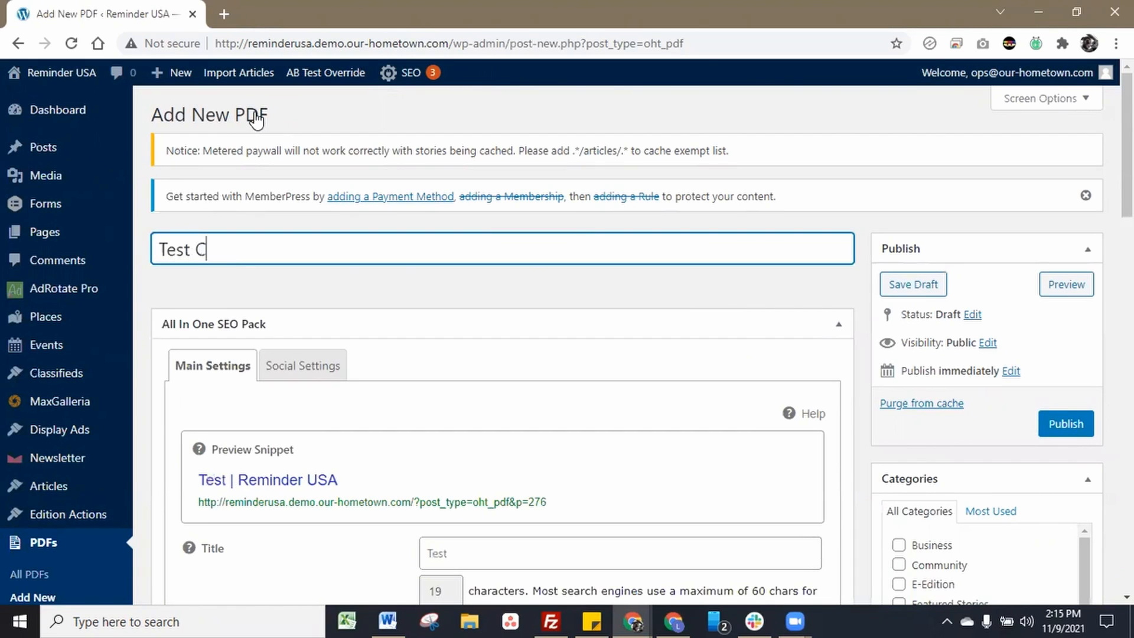
{"action": "type", "text": "lassified"}
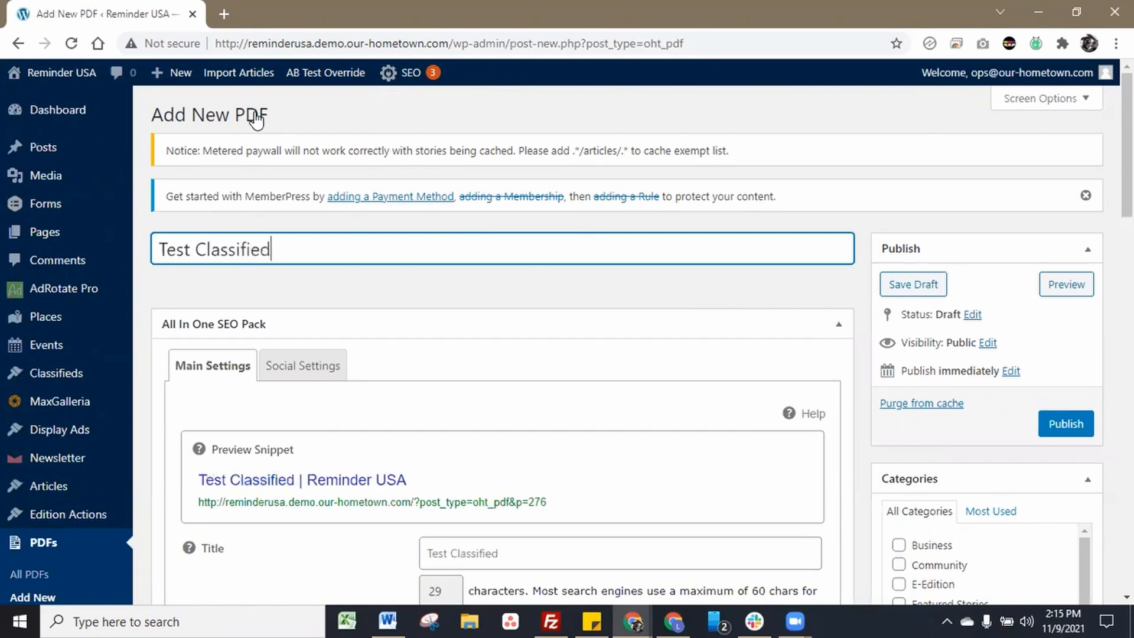
Assign the PDF entry to the Uncategorized category.
{"action": "scroll", "coordinate": [348, 450], "scroll_direction": "down", "scroll_amount": 8}
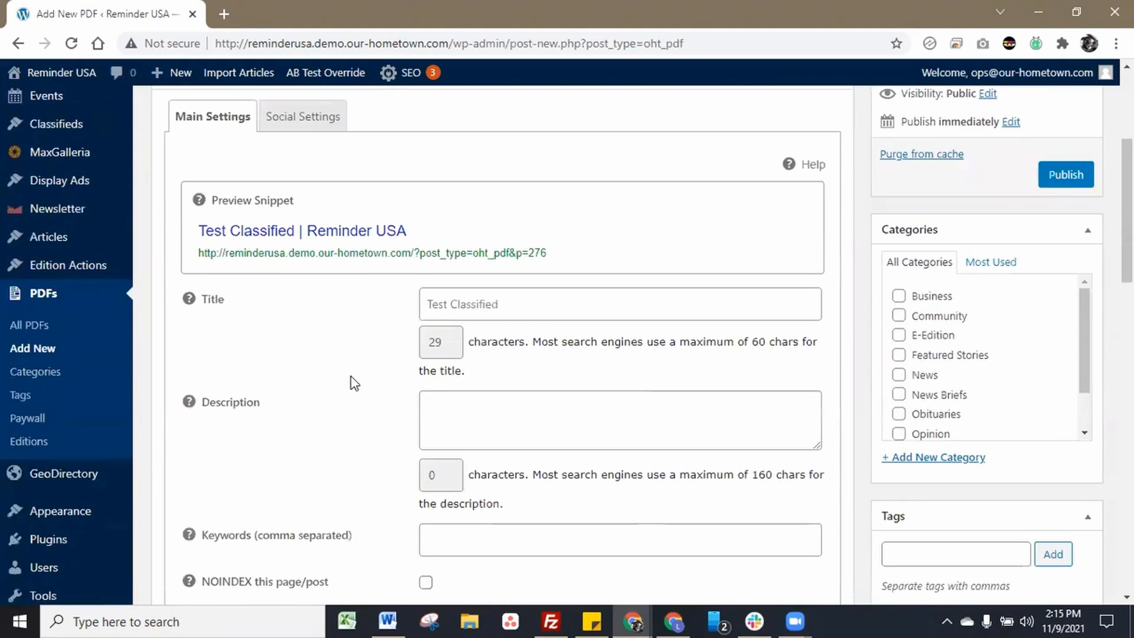
{"action": "scroll", "coordinate": [902, 188], "scroll_direction": "up", "scroll_amount": 3}
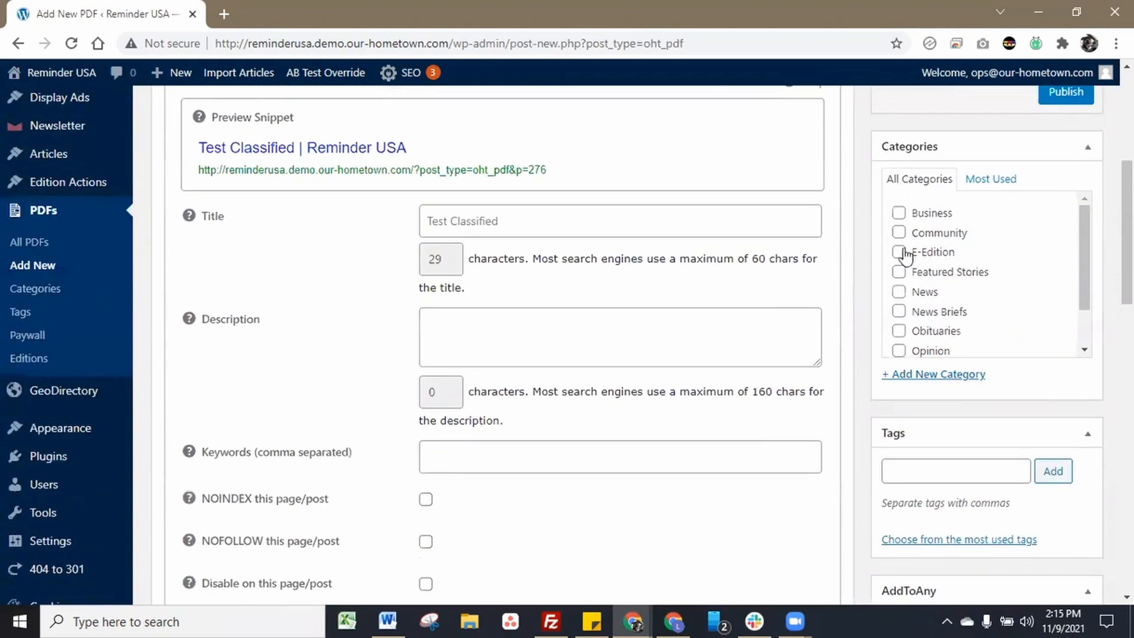
{"action": "scroll", "coordinate": [900, 258], "scroll_direction": "down", "scroll_amount": 1}
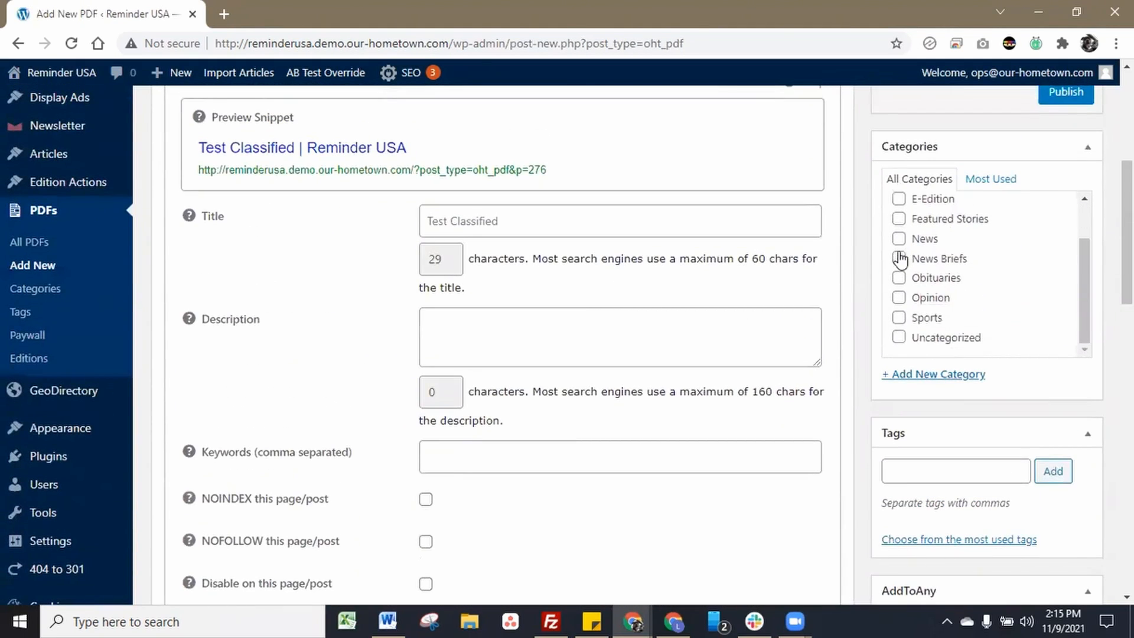
{"action": "left_click", "coordinate": [899, 338]}
Add the edition date 2021-11-09 to the PDF entry.
{"action": "scroll", "coordinate": [900, 347], "scroll_direction": "down", "scroll_amount": 4}
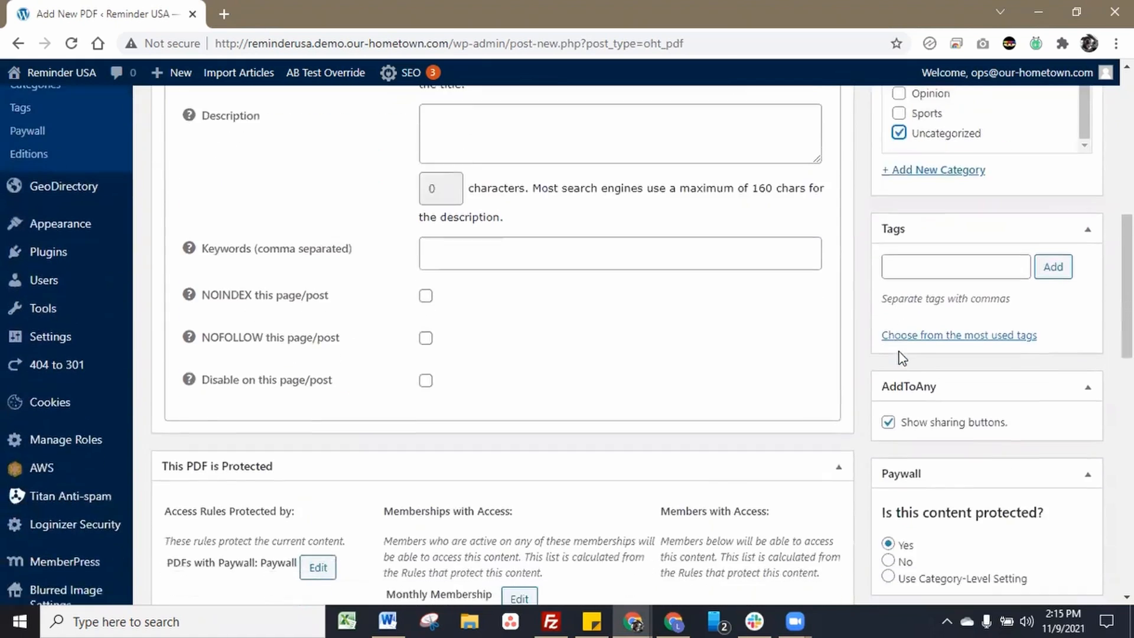
{"action": "scroll", "coordinate": [937, 326], "scroll_direction": "down", "scroll_amount": 3}
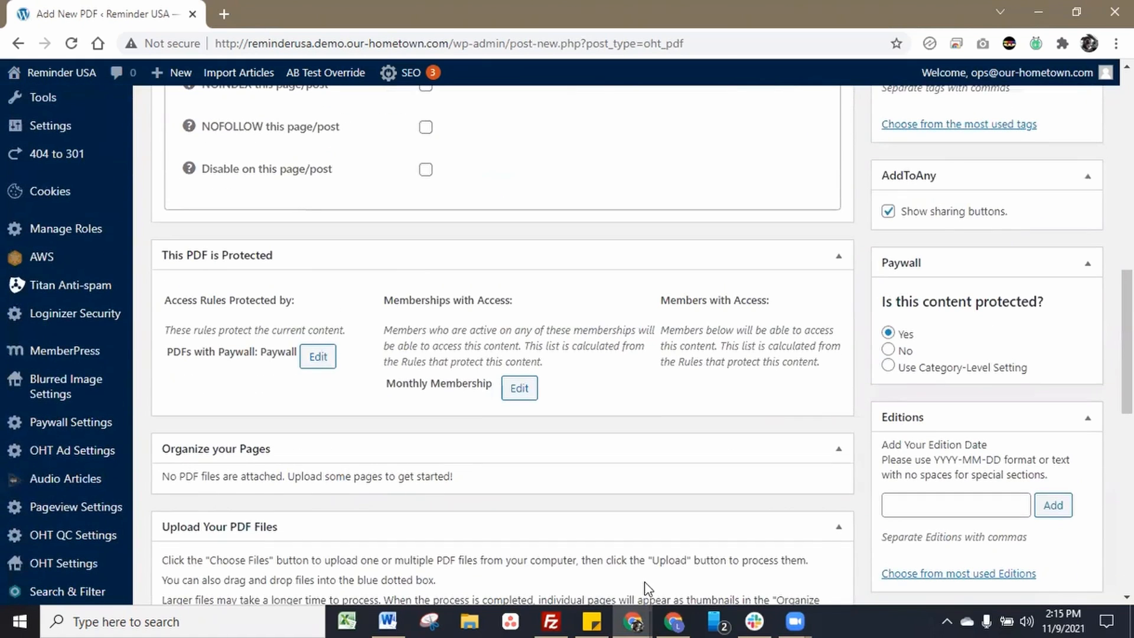
{"action": "left_click", "coordinate": [896, 501]}
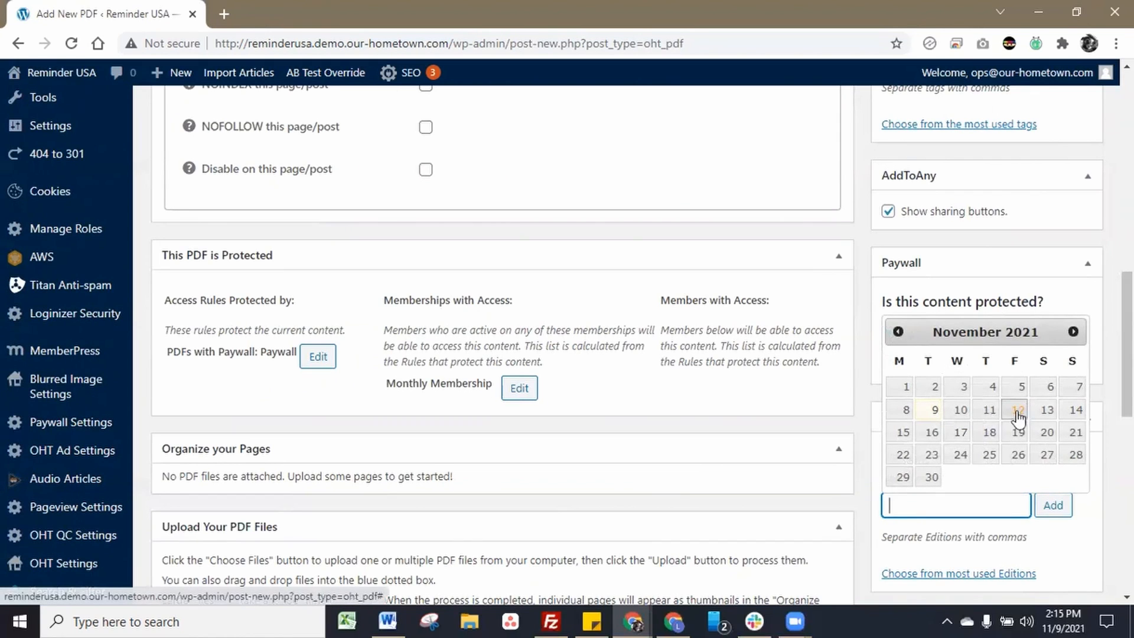
{"action": "left_click", "coordinate": [936, 418]}
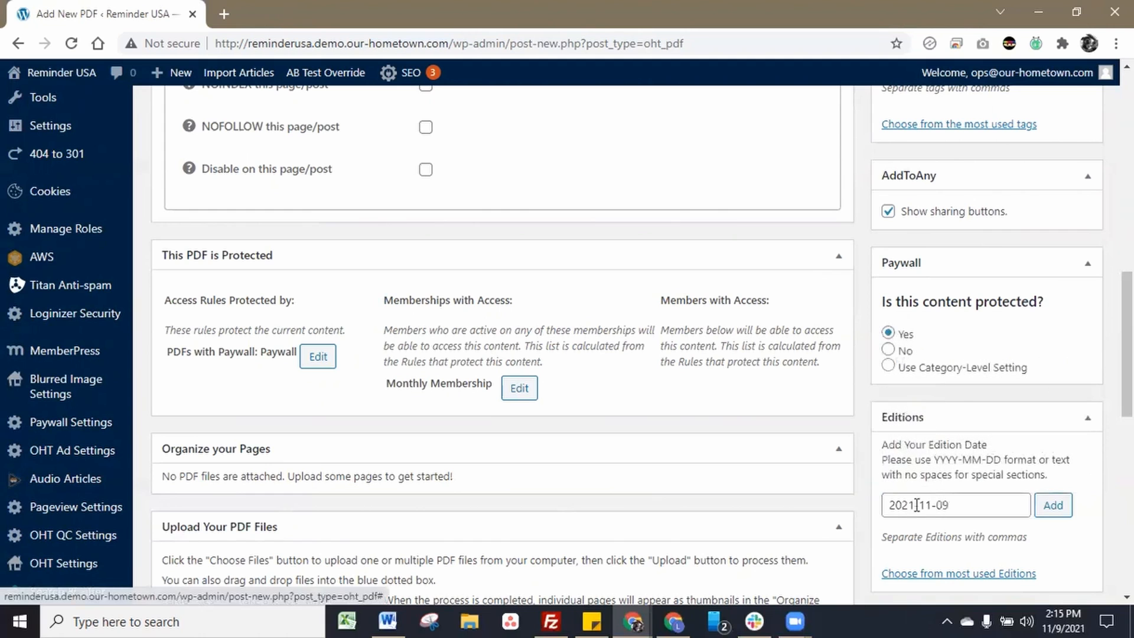
{"action": "left_click", "coordinate": [1053, 505]}
Start choosing a PDF file to upload and open the News Paper Clients folder on the Desktop.
{"action": "scroll", "coordinate": [1060, 508], "scroll_direction": "down", "scroll_amount": 7}
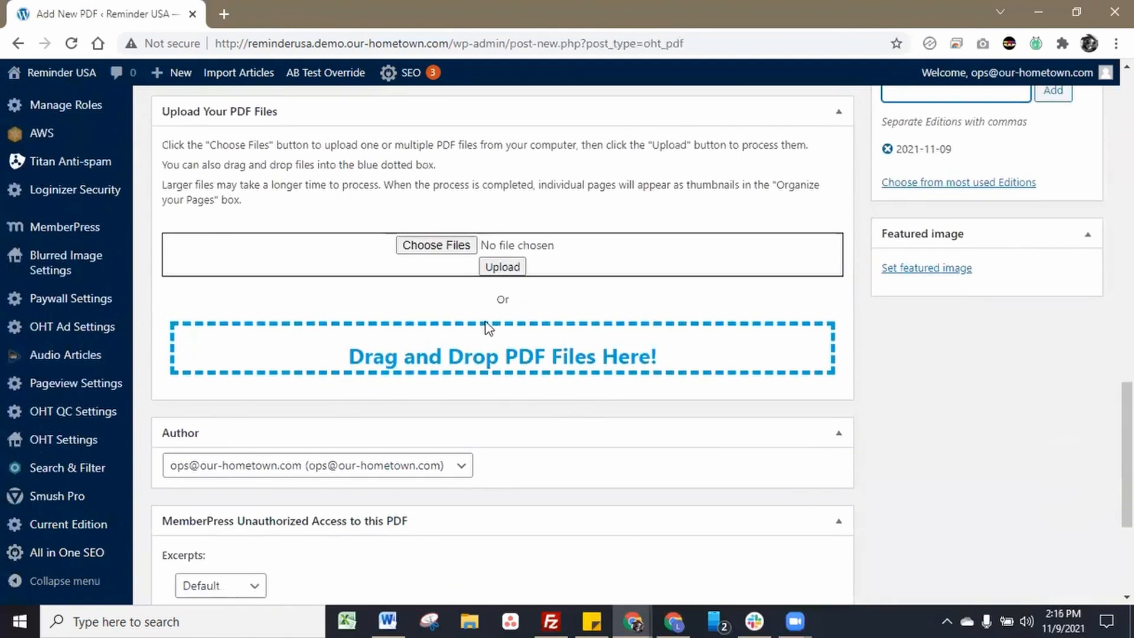
{"action": "left_click", "coordinate": [448, 248]}
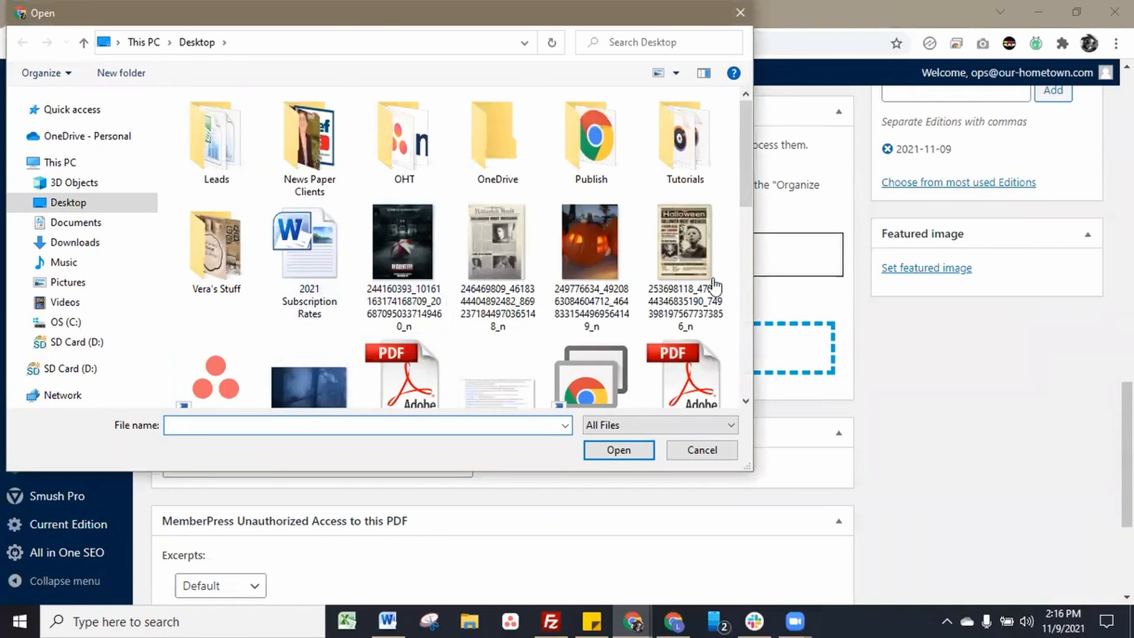
{"action": "scroll", "coordinate": [710, 287], "scroll_direction": "down", "scroll_amount": 1}
{"action": "scroll", "coordinate": [711, 288], "scroll_direction": "down", "scroll_amount": 5}
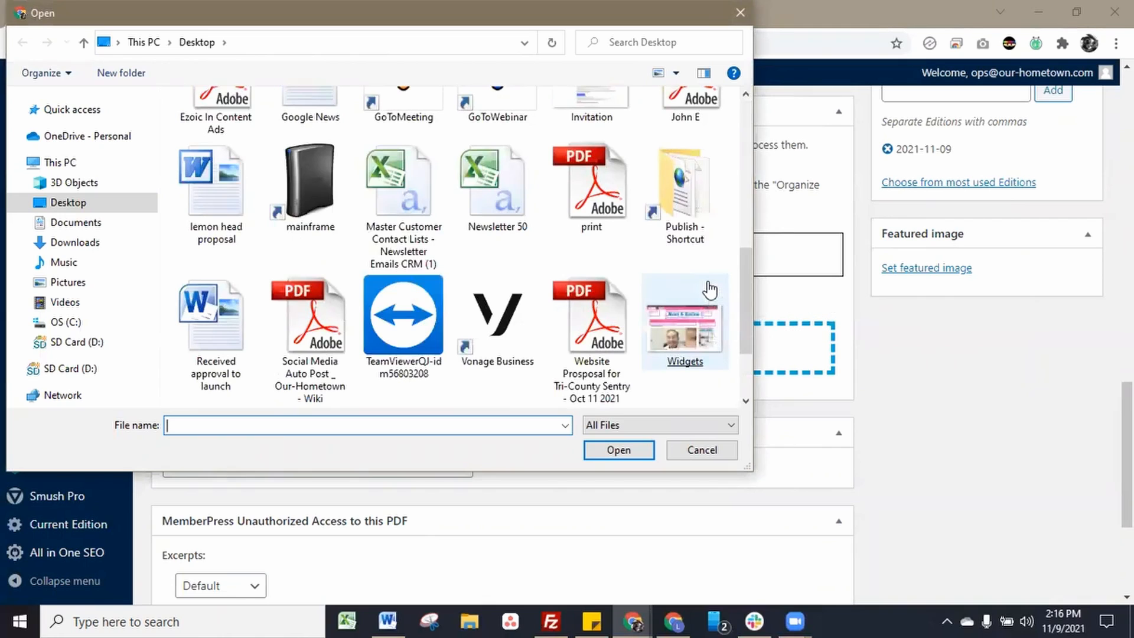
{"action": "scroll", "coordinate": [710, 289], "scroll_direction": "down", "scroll_amount": 2}
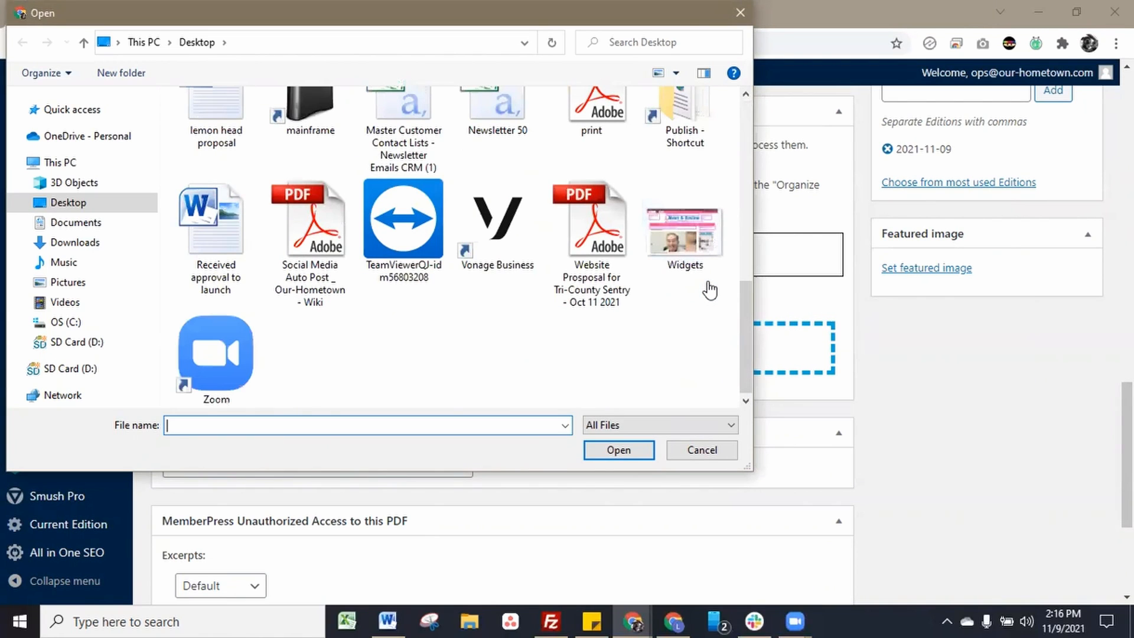
{"action": "scroll", "coordinate": [711, 289], "scroll_direction": "up", "scroll_amount": 1}
{"action": "scroll", "coordinate": [710, 289], "scroll_direction": "up", "scroll_amount": 2}
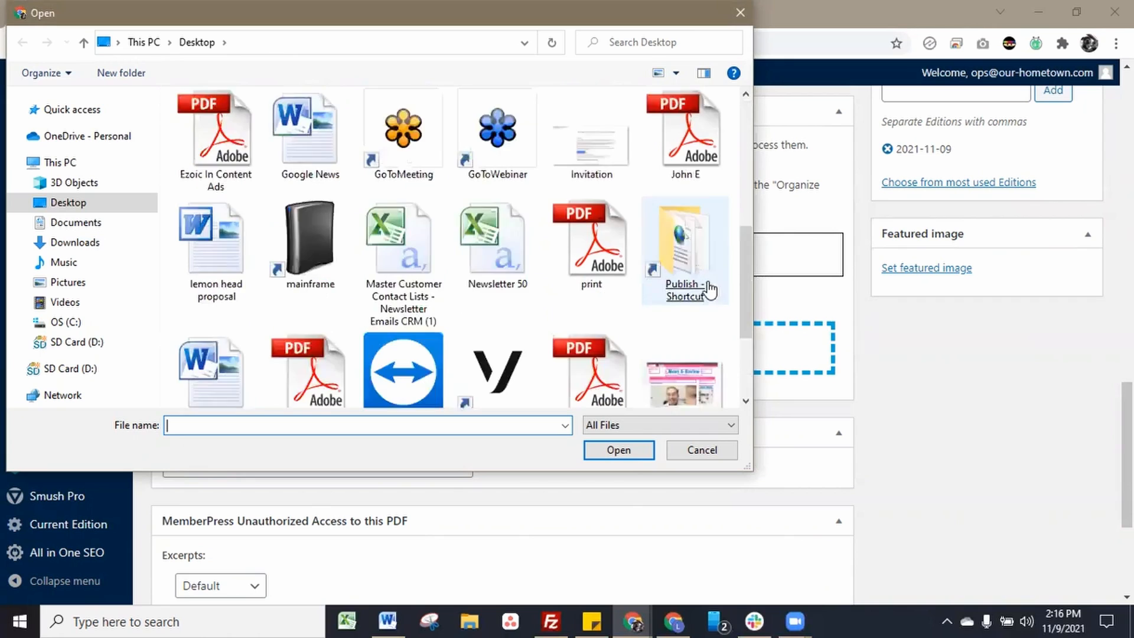
{"action": "scroll", "coordinate": [710, 290], "scroll_direction": "up", "scroll_amount": 5}
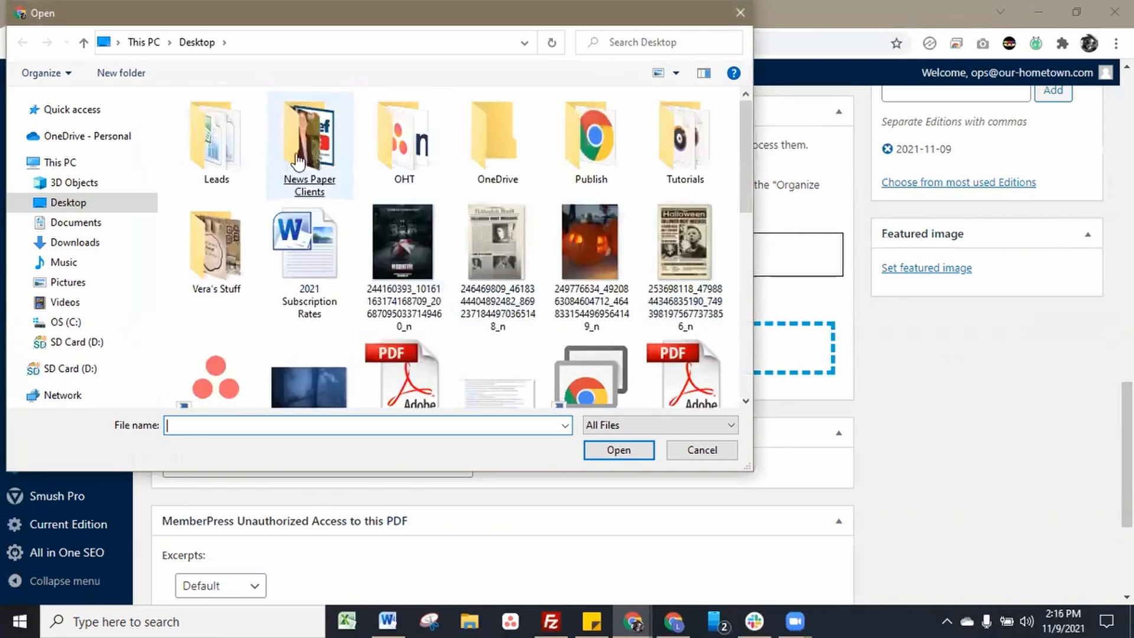
{"action": "double_click", "coordinate": [308, 154]}
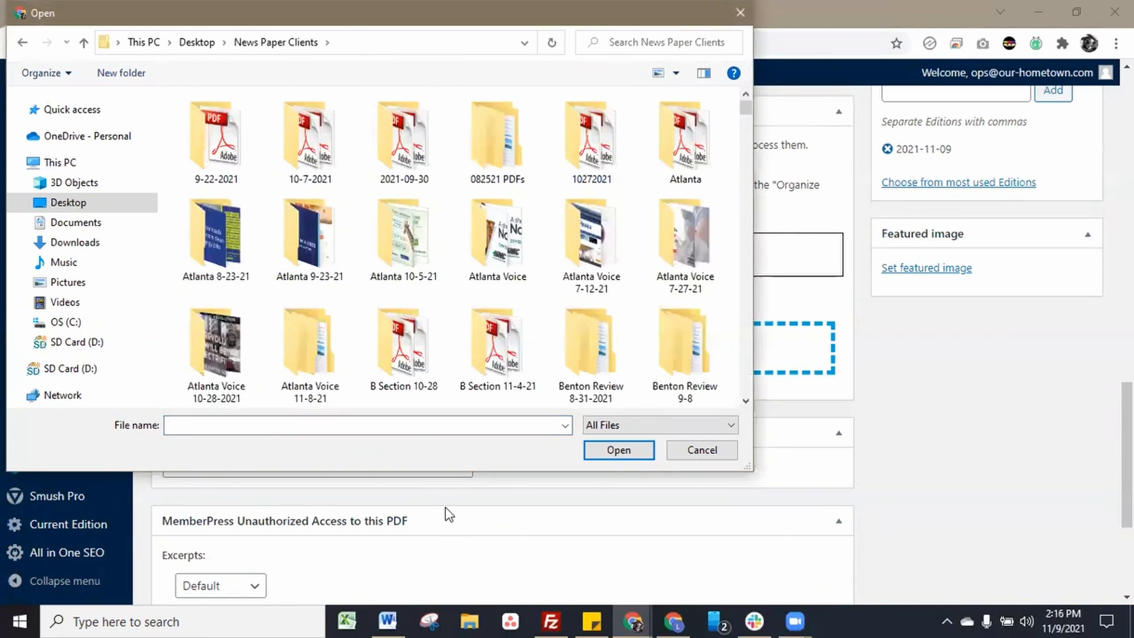
Choose BEN_09-01-2021_01.pdf from Benton Review 8-31-2021 > 09.01 Final Pdfs and upload it to the entry.
{"action": "double_click", "coordinate": [609, 366]}
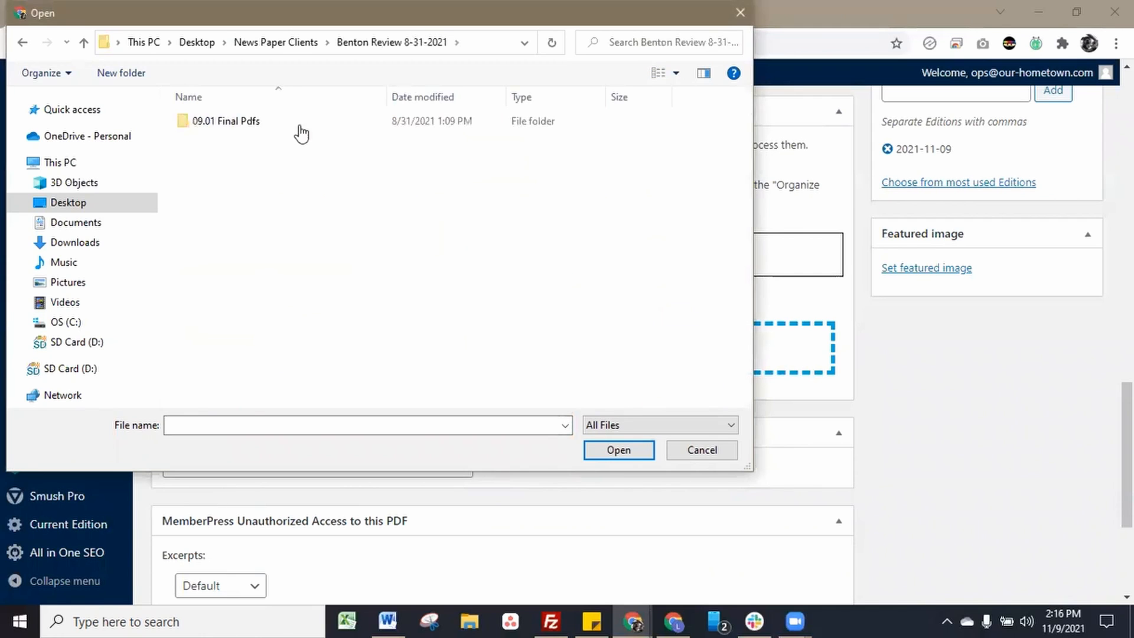
{"action": "double_click", "coordinate": [296, 126]}
{"action": "left_click", "coordinate": [291, 120]}
{"action": "left_click", "coordinate": [289, 140]}
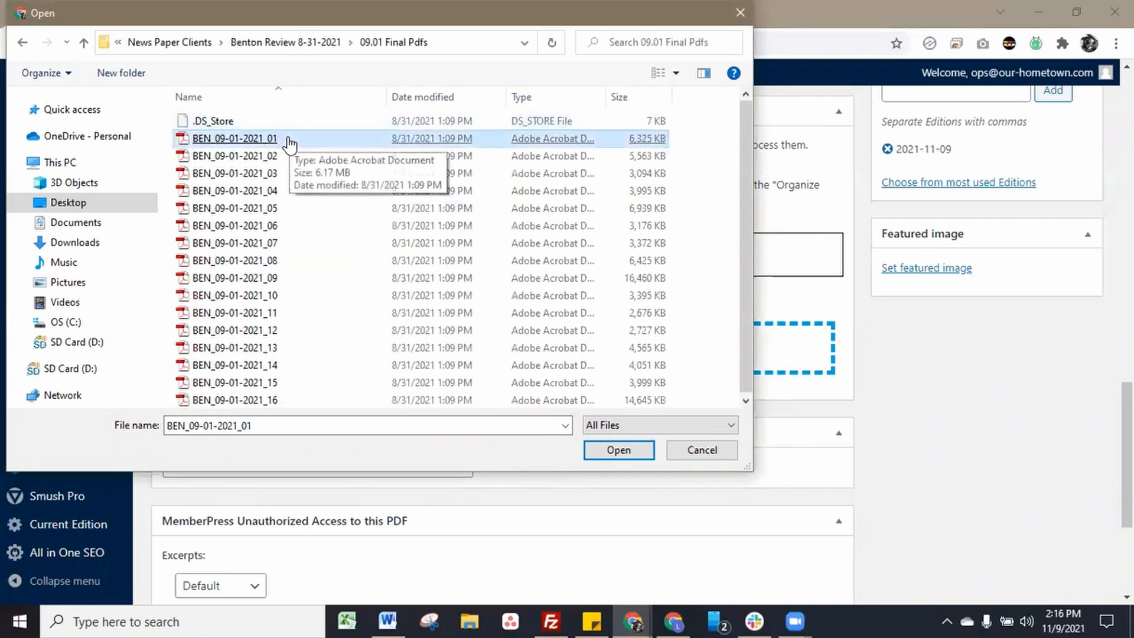
{"action": "double_click", "coordinate": [289, 141]}
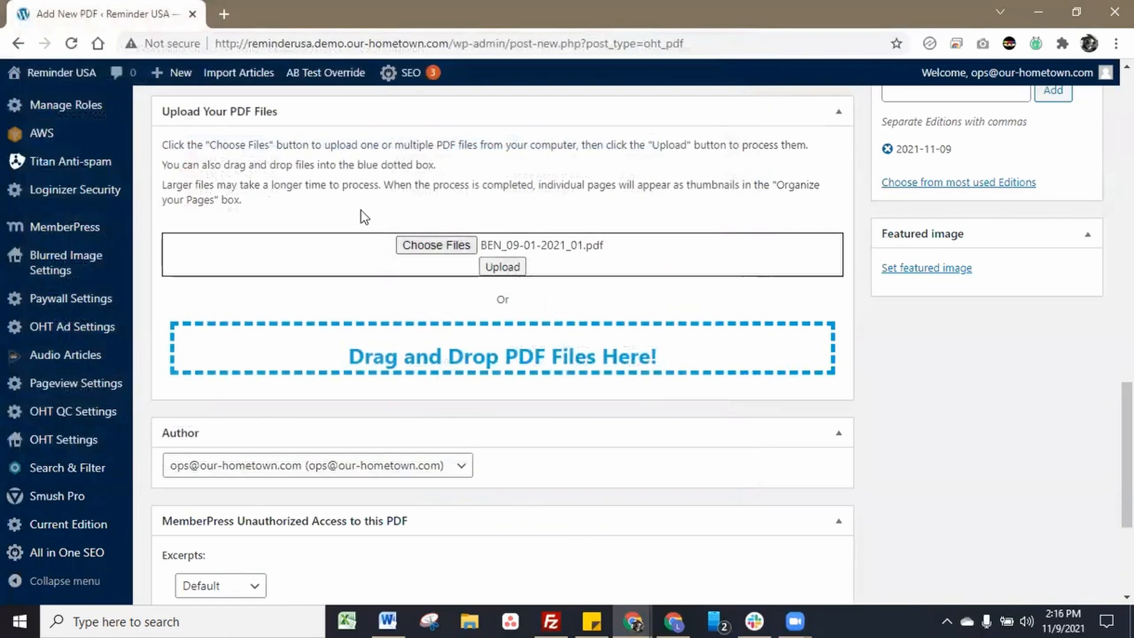
{"action": "left_click", "coordinate": [509, 269]}
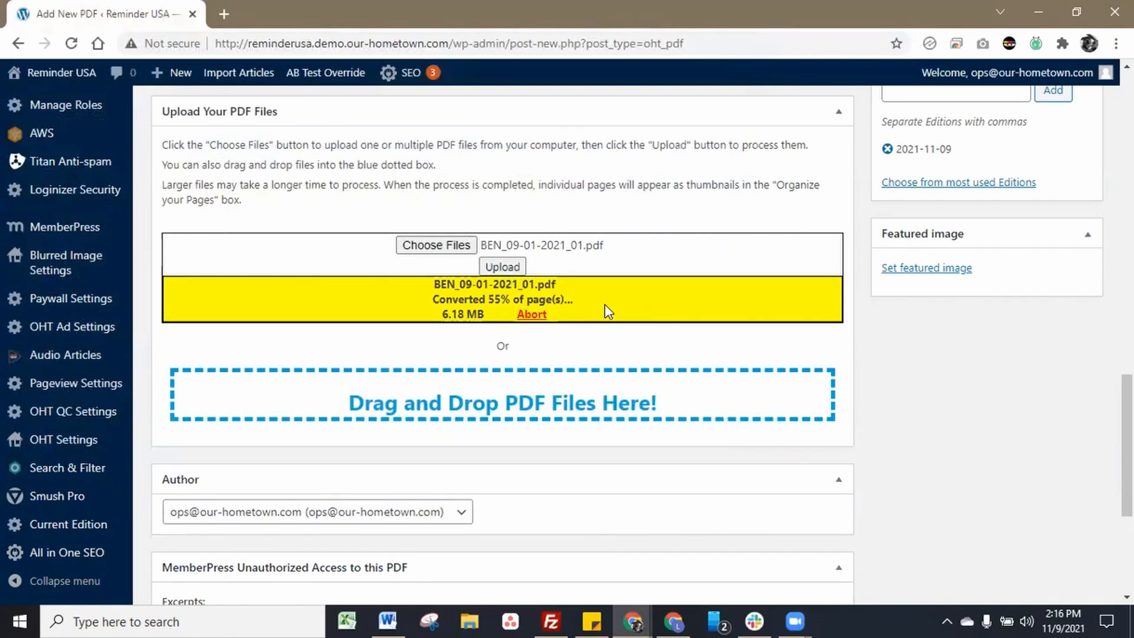
Copy the link address of the Test Classified permalink.
{"action": "scroll", "coordinate": [535, 396], "scroll_direction": "up", "scroll_amount": 10}
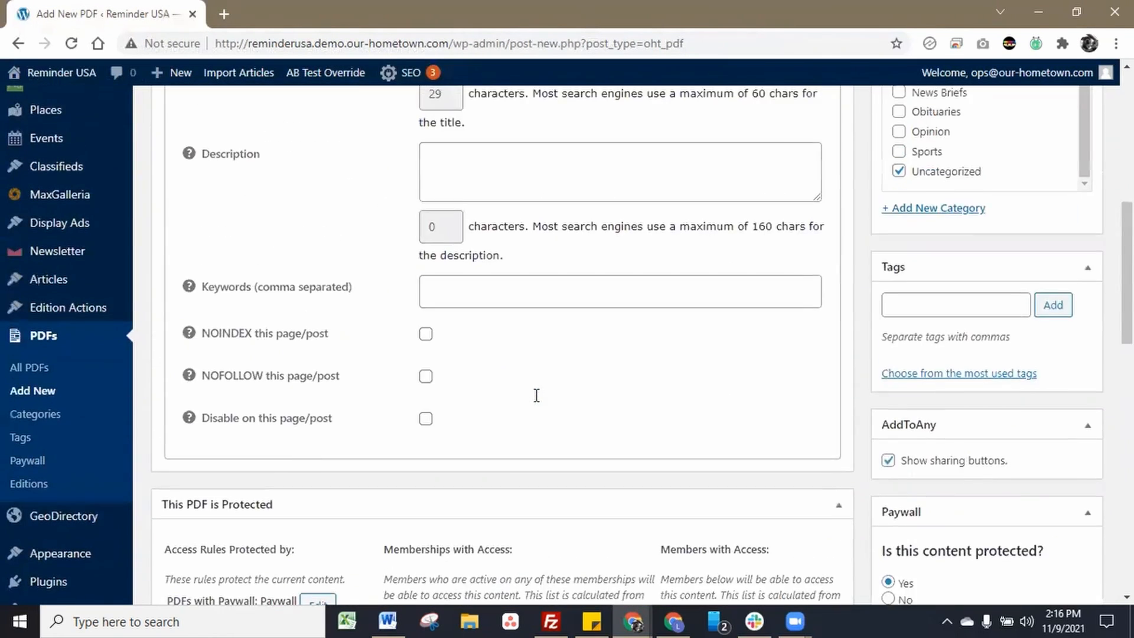
{"action": "scroll", "coordinate": [537, 395], "scroll_direction": "up", "scroll_amount": 8}
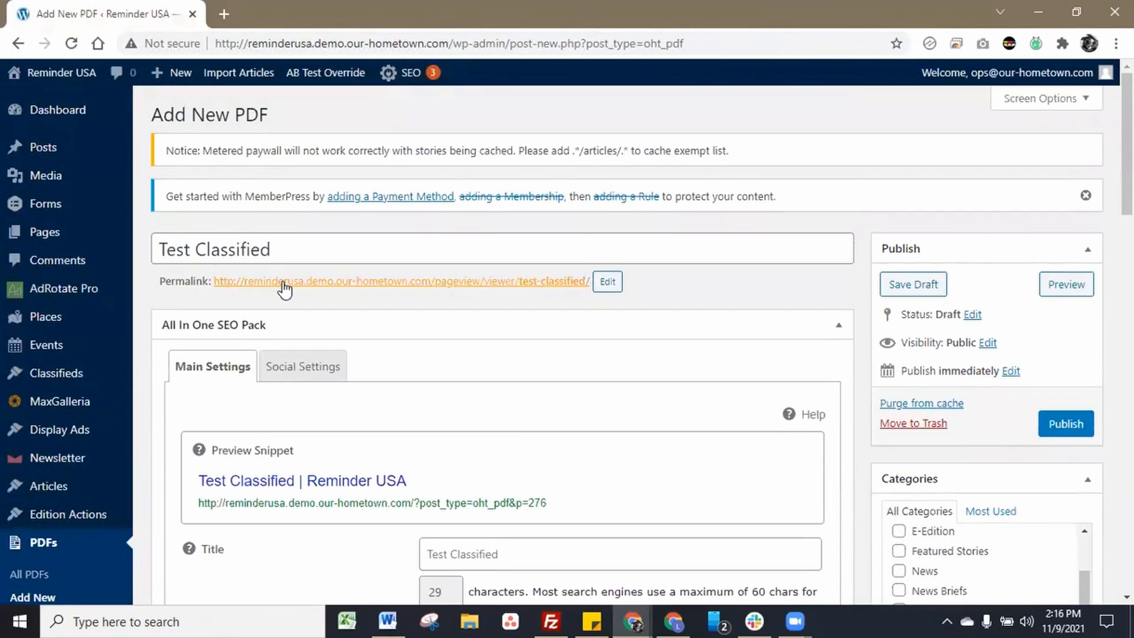
{"action": "right_click", "coordinate": [438, 289]}
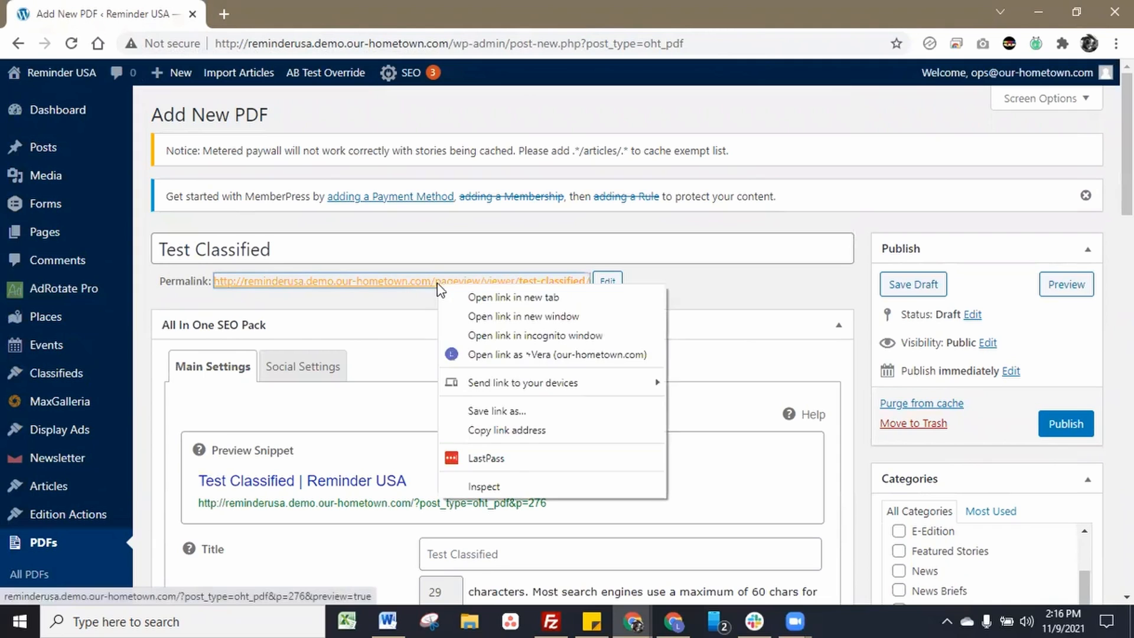
{"action": "left_click", "coordinate": [516, 434]}
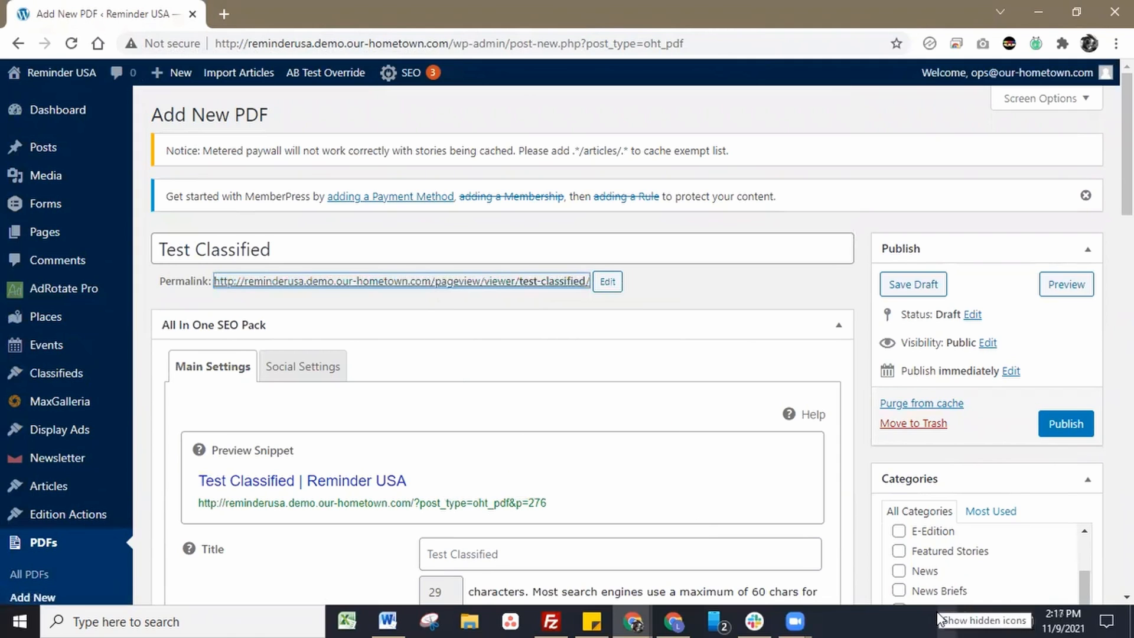
Check the progress of the PDF upload and agree to leave the Add New PDF page.
{"action": "scroll", "coordinate": [456, 310], "scroll_direction": "down", "scroll_amount": 15}
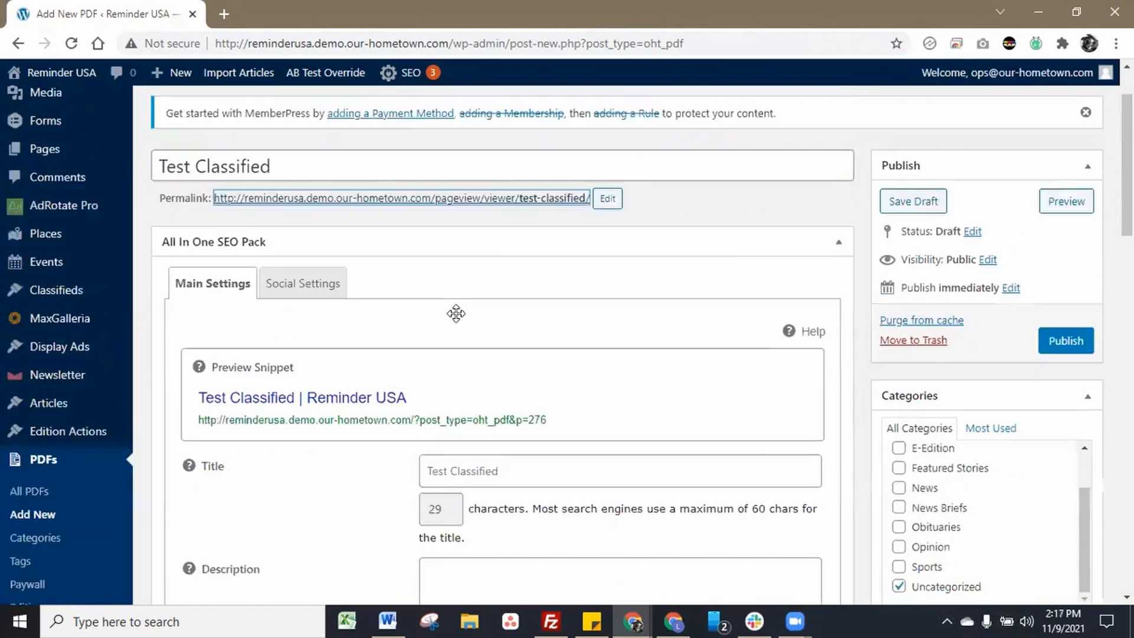
{"action": "scroll", "coordinate": [456, 319], "scroll_direction": "down", "scroll_amount": 5}
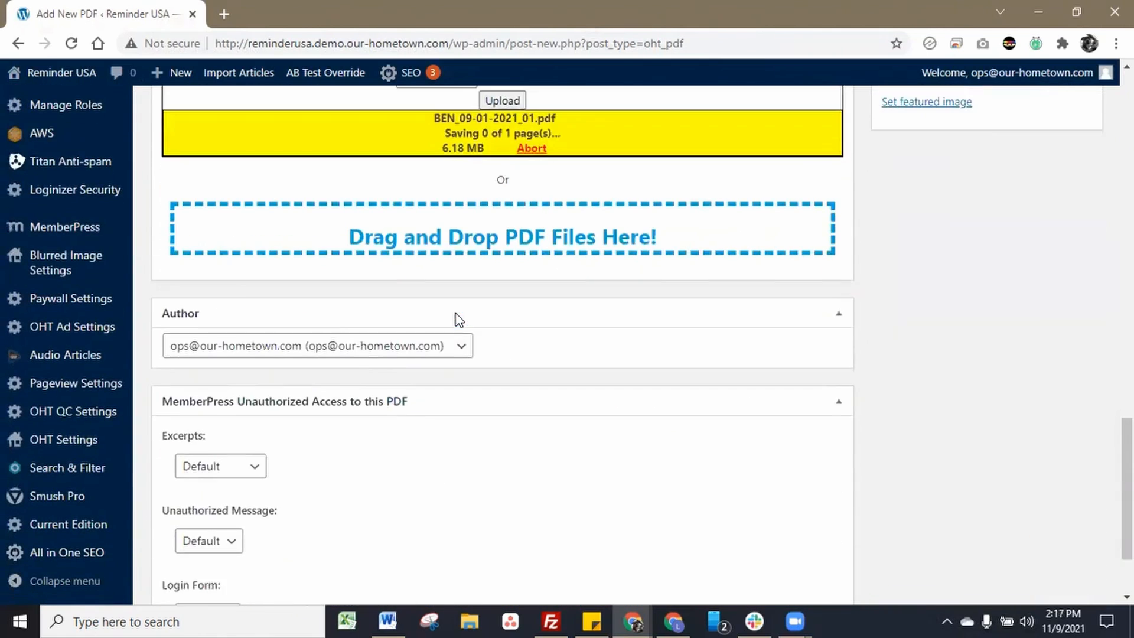
{"action": "scroll", "coordinate": [457, 316], "scroll_direction": "up", "scroll_amount": 1}
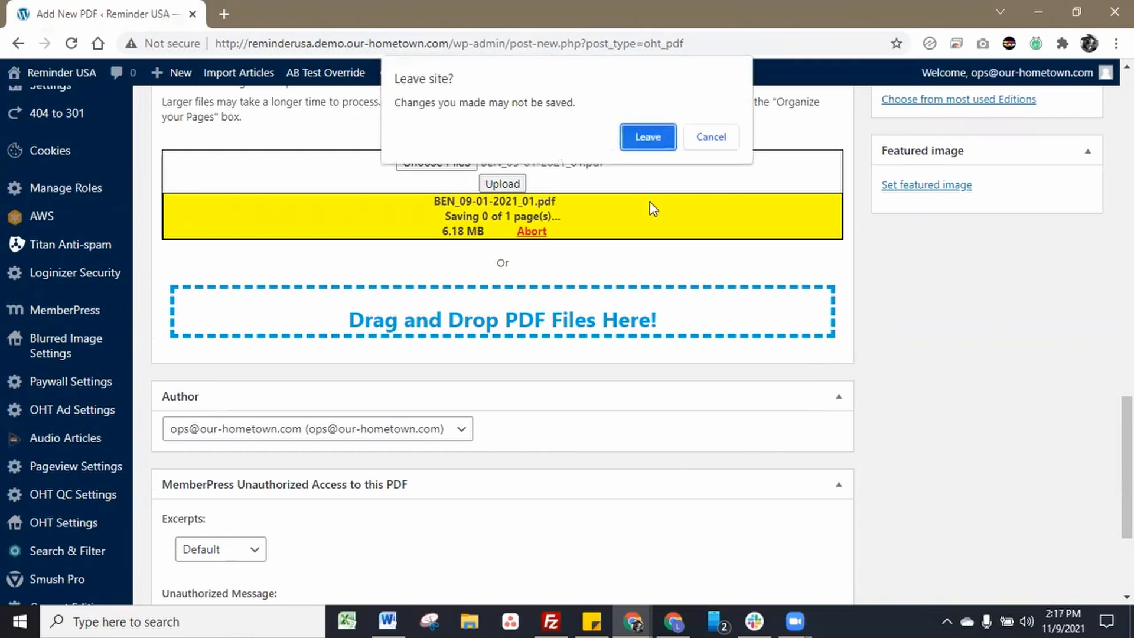
{"action": "left_click", "coordinate": [648, 137]}
{"action": "mouse_move", "coordinate": [658, 619]}
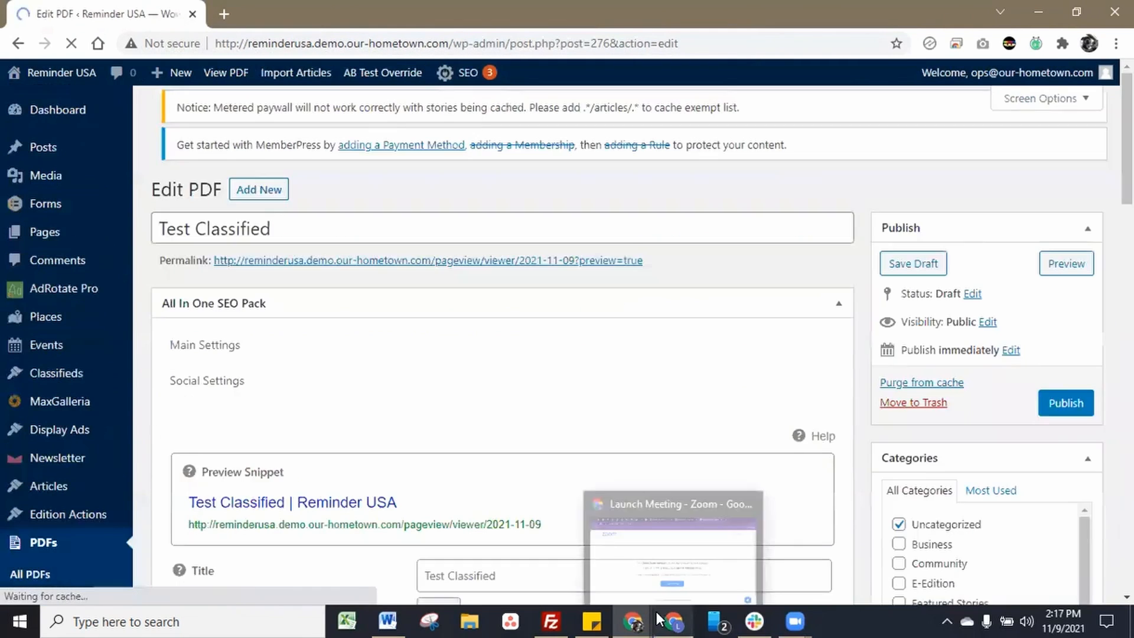
Review the uploaded page among the organized pages, along with the entry's edition and publishing settings.
{"action": "scroll", "coordinate": [537, 495], "scroll_direction": "down", "scroll_amount": 7}
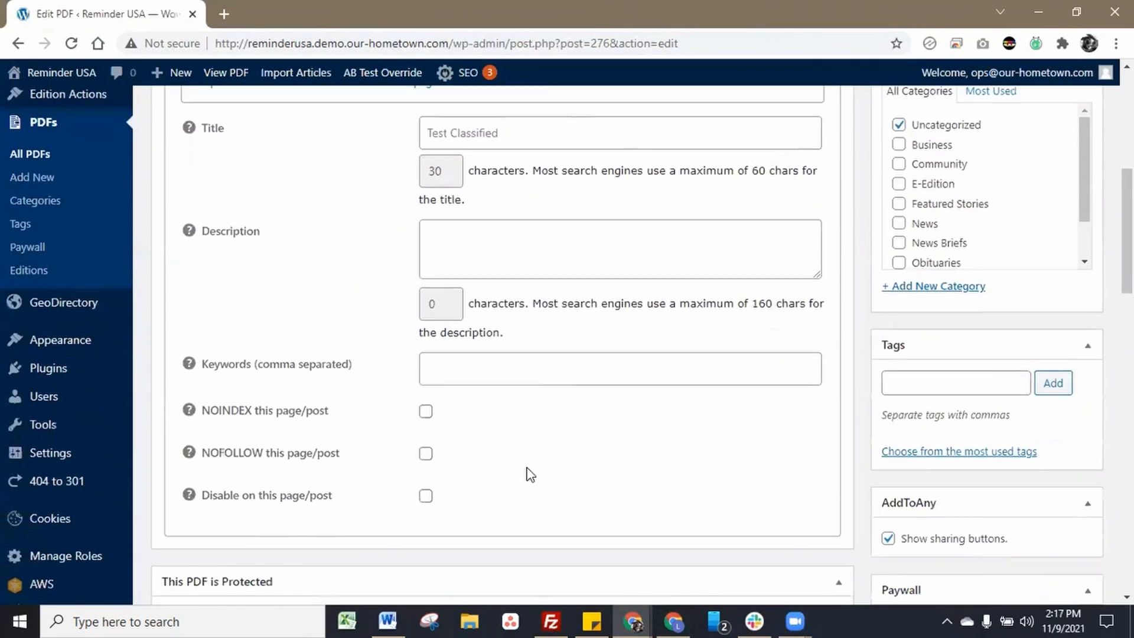
{"action": "scroll", "coordinate": [531, 475], "scroll_direction": "down", "scroll_amount": 7}
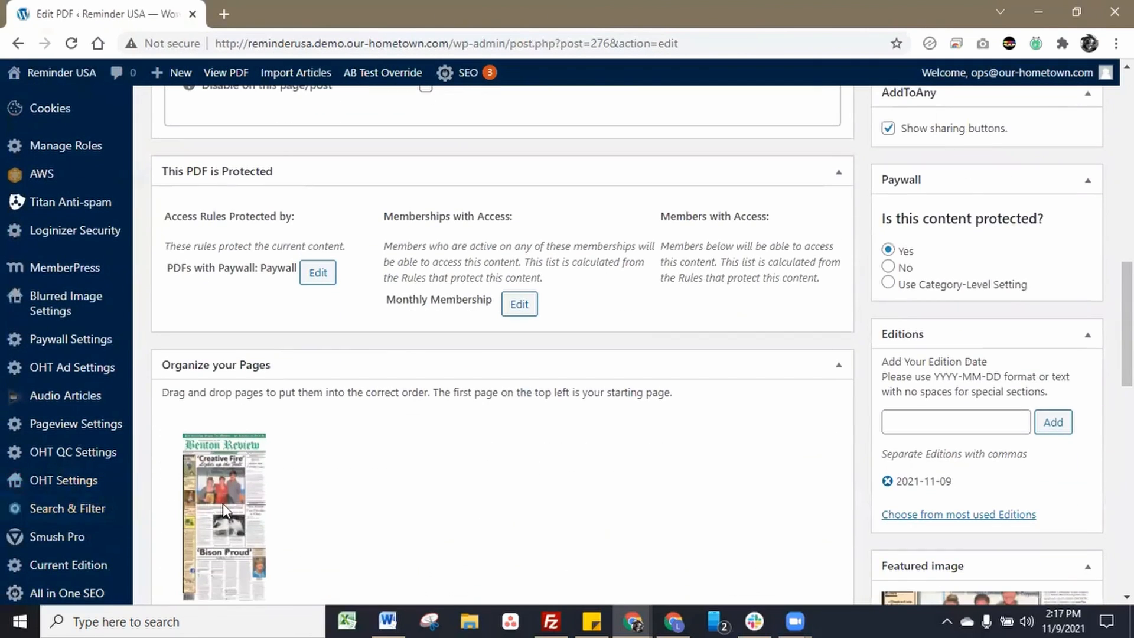
{"action": "scroll", "coordinate": [222, 503], "scroll_direction": "down", "scroll_amount": 3}
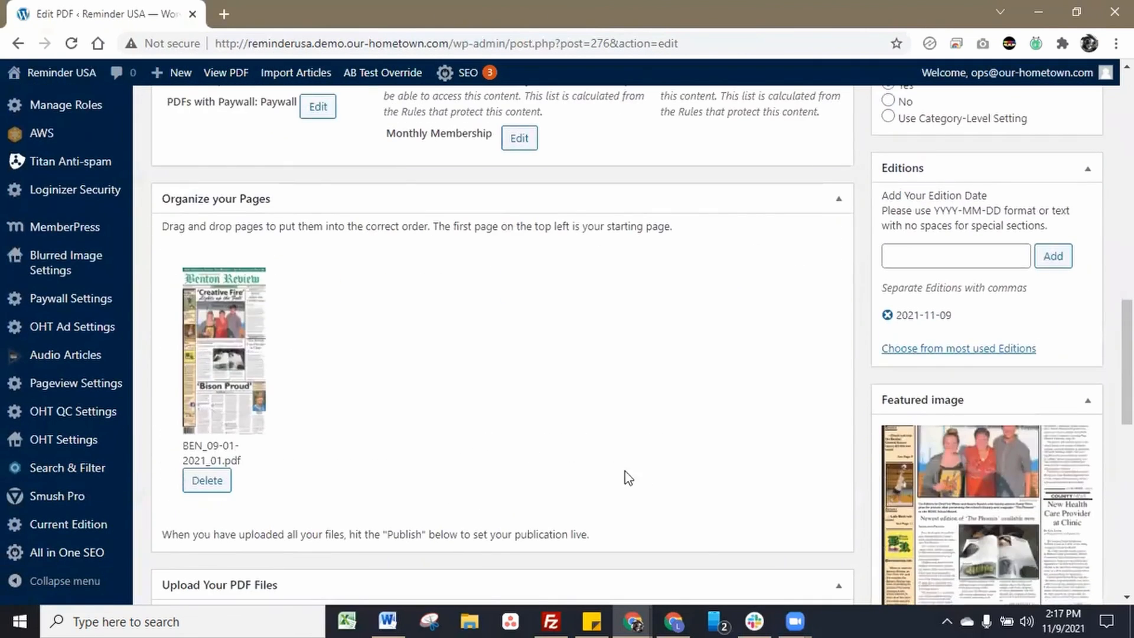
{"action": "scroll", "coordinate": [635, 476], "scroll_direction": "up", "scroll_amount": 17}
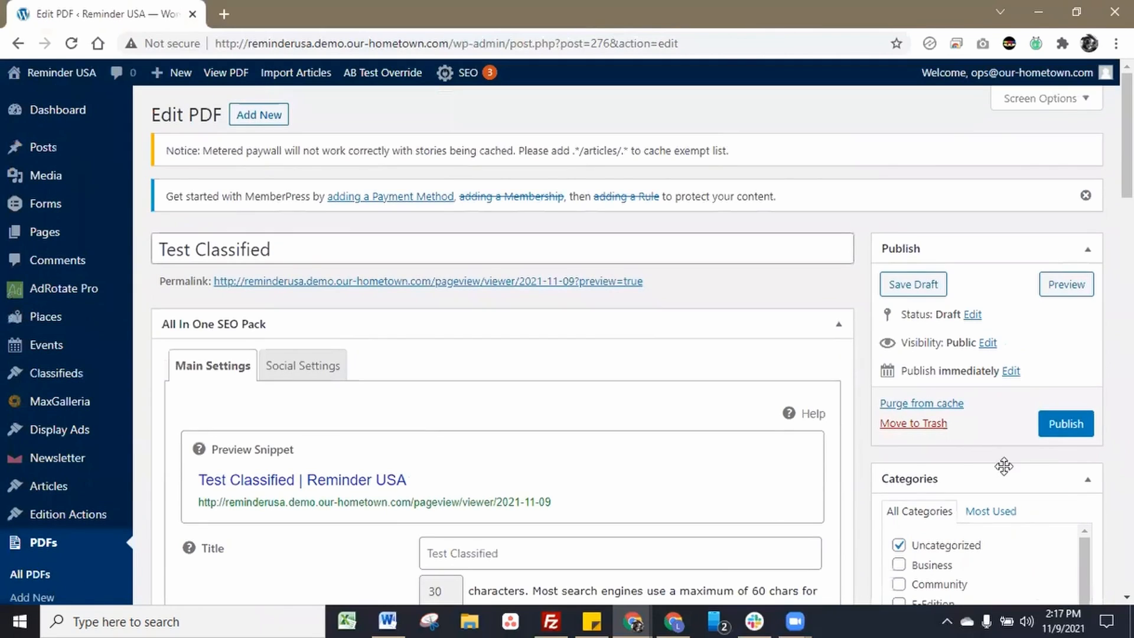
Publish the Test Classified PDF entry and open the Reminder USA site in a new tab.
{"action": "left_click", "coordinate": [1072, 435]}
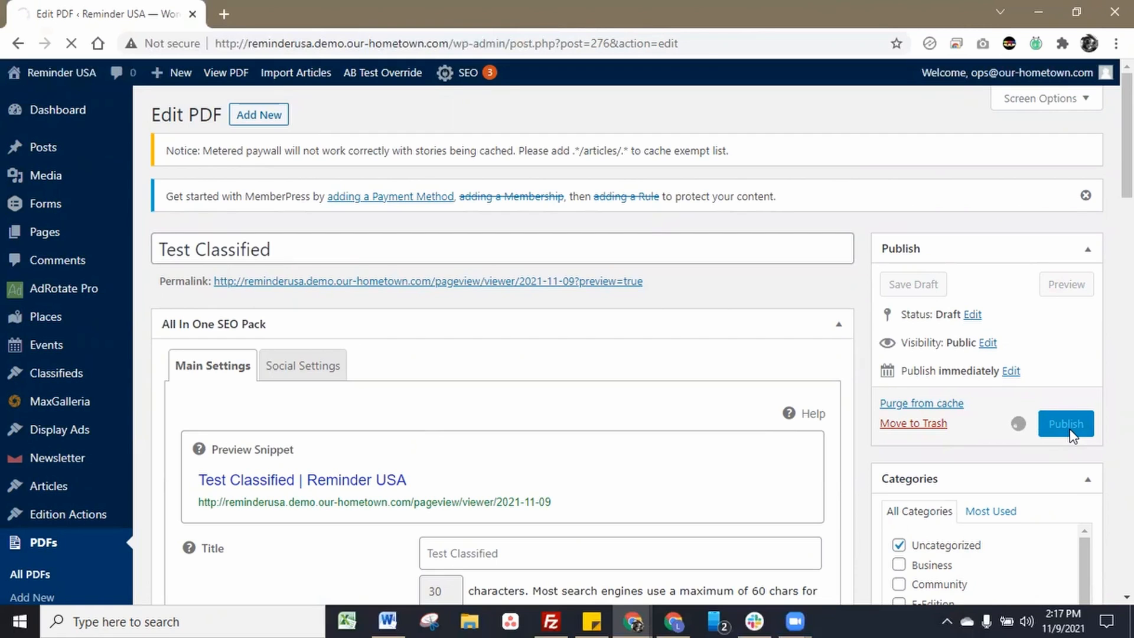
{"action": "right_click", "coordinate": [90, 83]}
{"action": "left_click", "coordinate": [117, 93]}
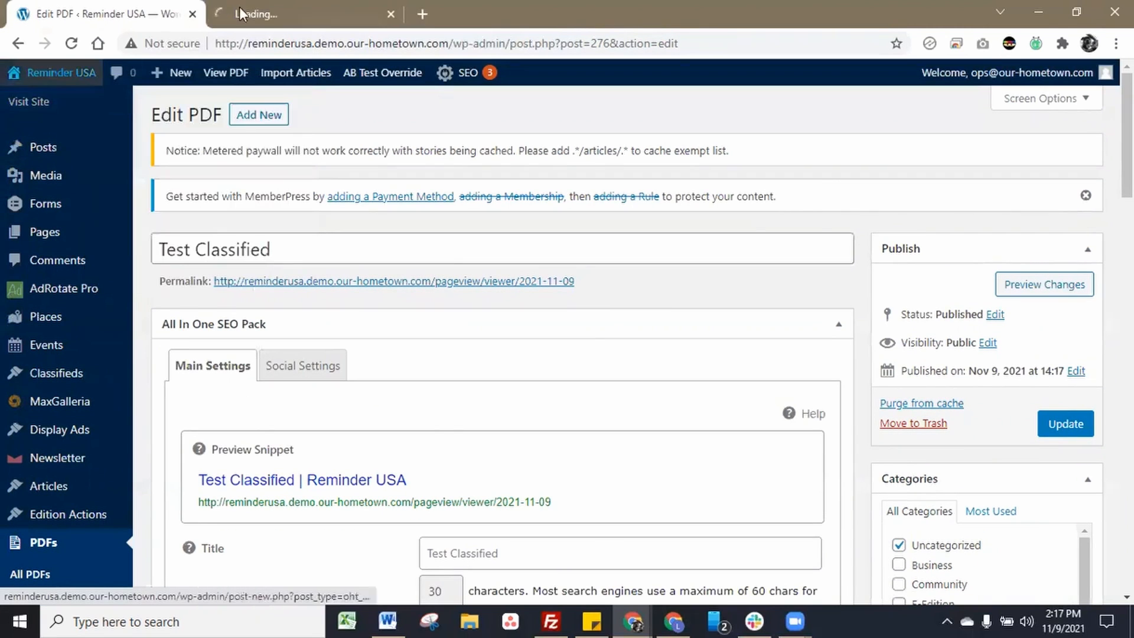
{"action": "left_click", "coordinate": [291, 12]}
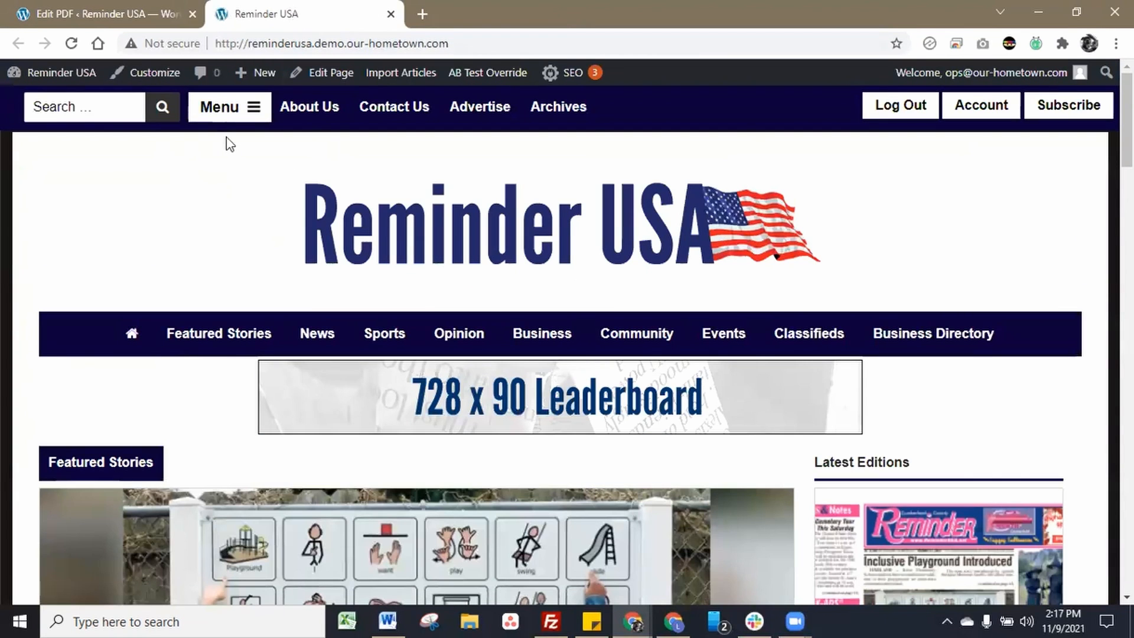
Open the Main Menu in the site customizer, expand its Community item, and bring up the items that can be added.
{"action": "left_click", "coordinate": [152, 75]}
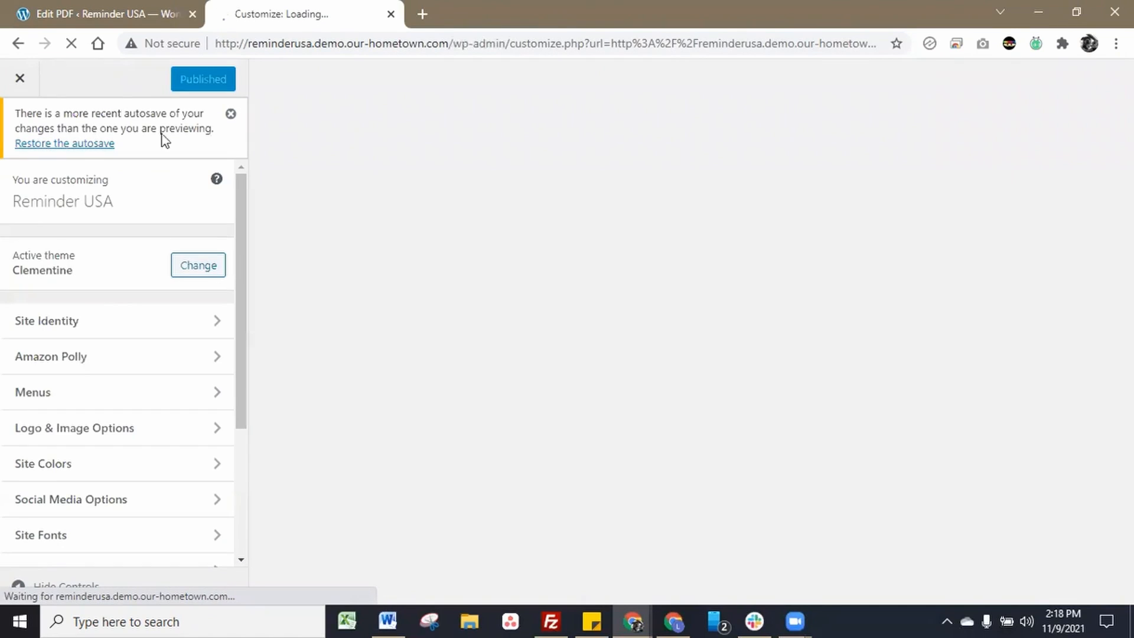
{"action": "scroll", "coordinate": [162, 233], "scroll_direction": "down", "scroll_amount": 3}
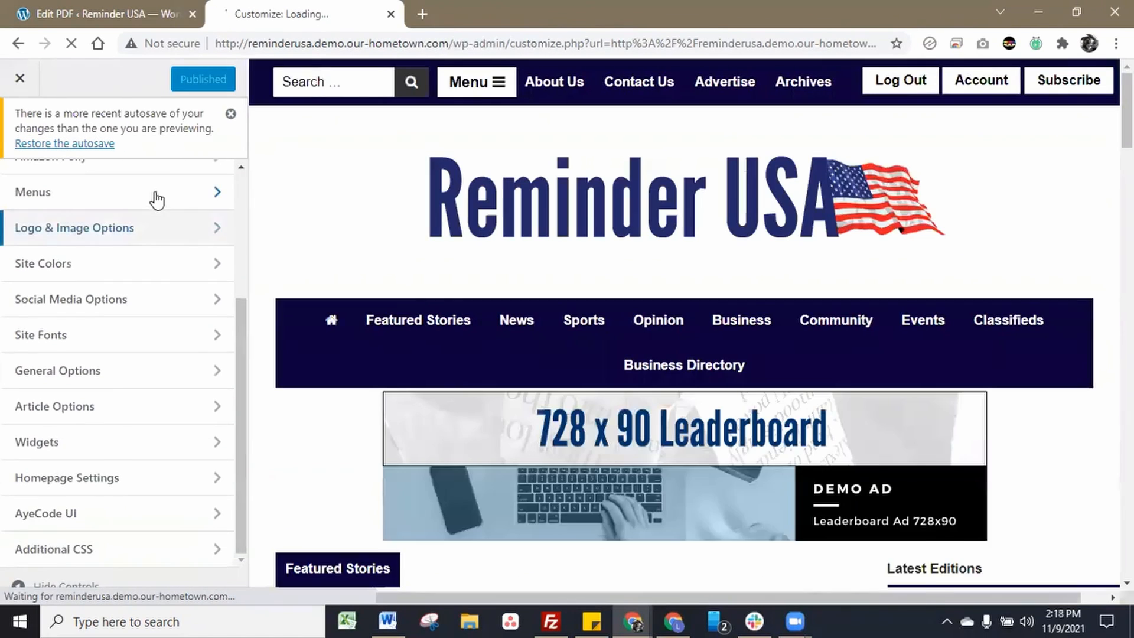
{"action": "left_click", "coordinate": [157, 199]}
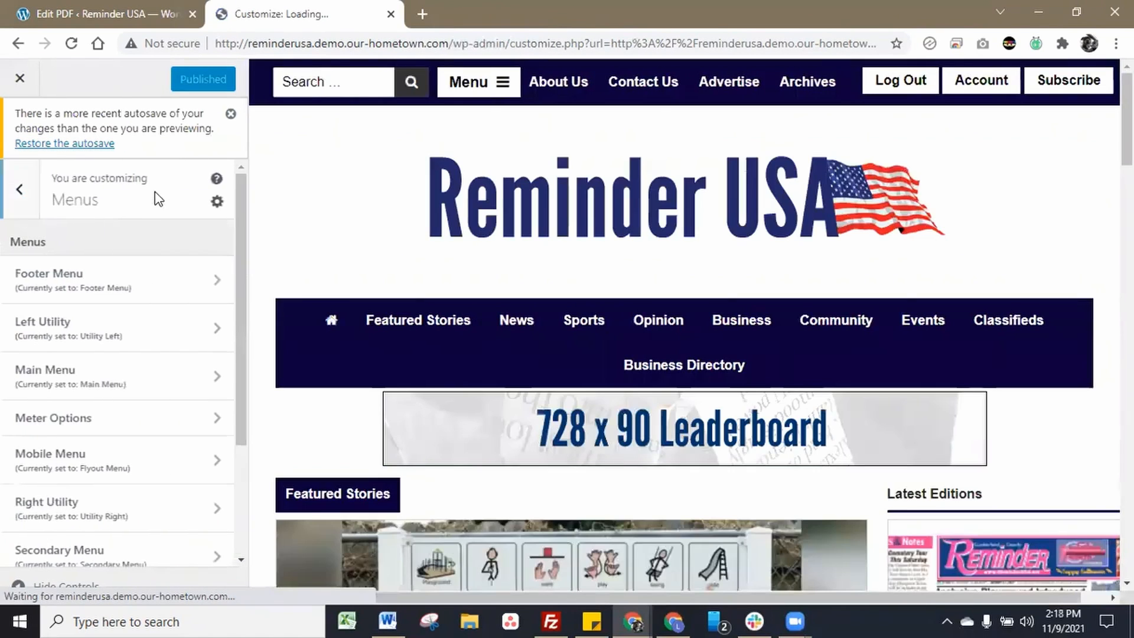
{"action": "left_click", "coordinate": [148, 387]}
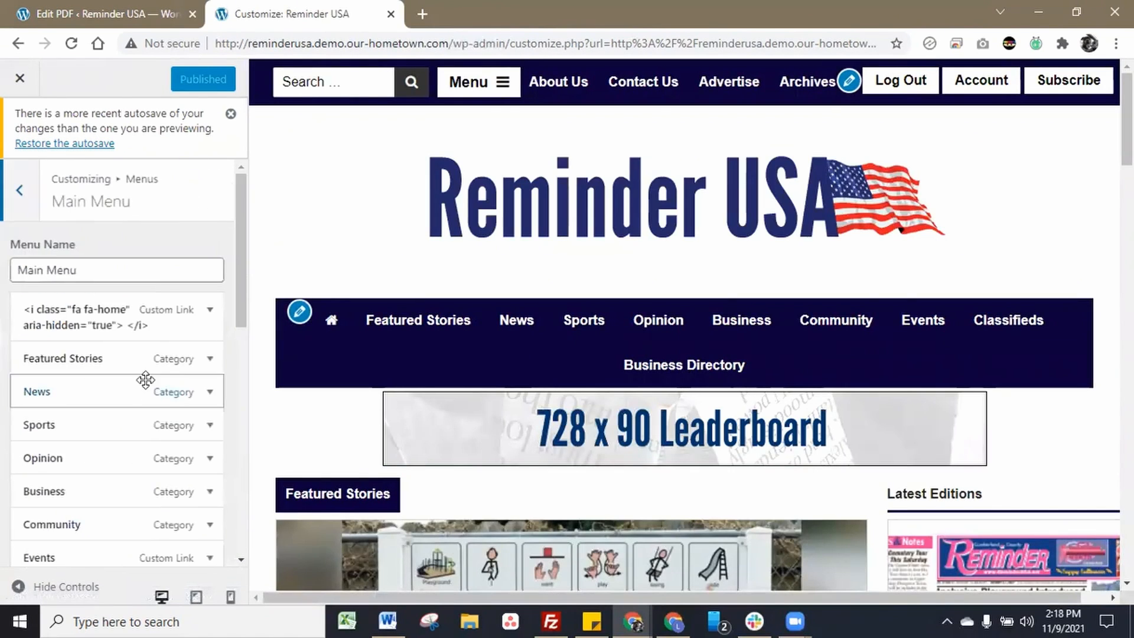
{"action": "scroll", "coordinate": [147, 361], "scroll_direction": "down", "scroll_amount": 4}
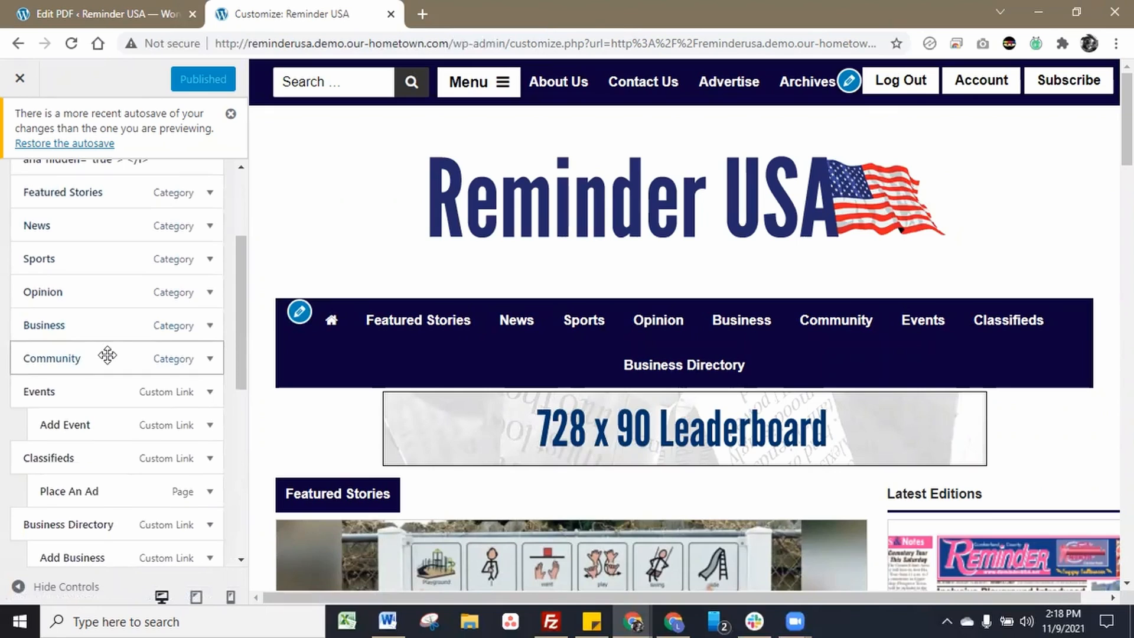
{"action": "left_click", "coordinate": [206, 359]}
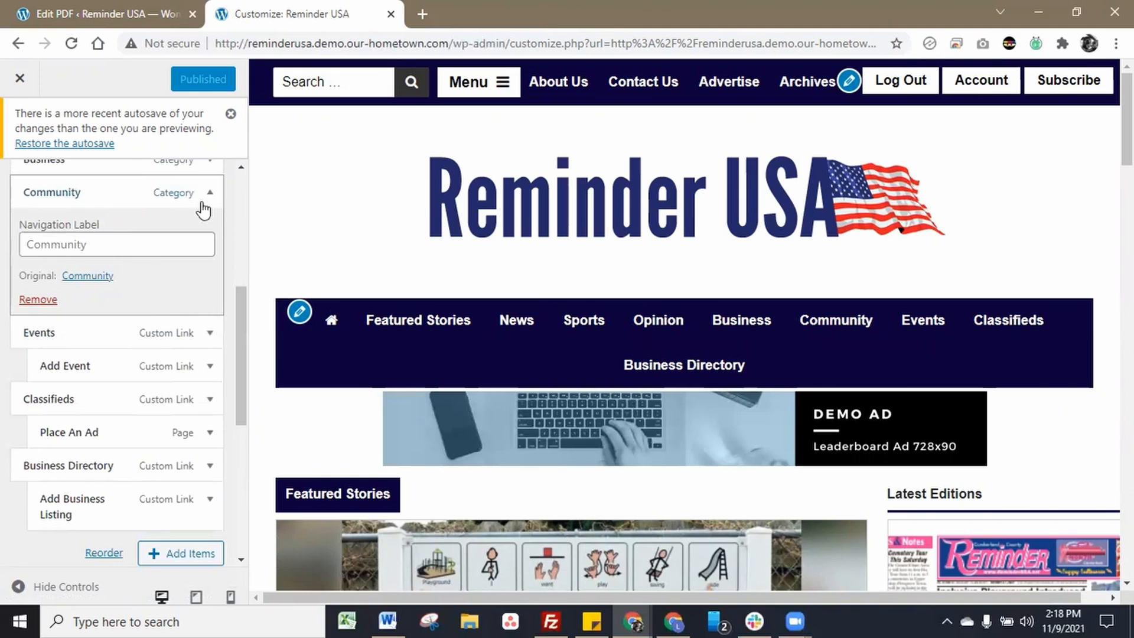
{"action": "scroll", "coordinate": [204, 210], "scroll_direction": "down", "scroll_amount": 6}
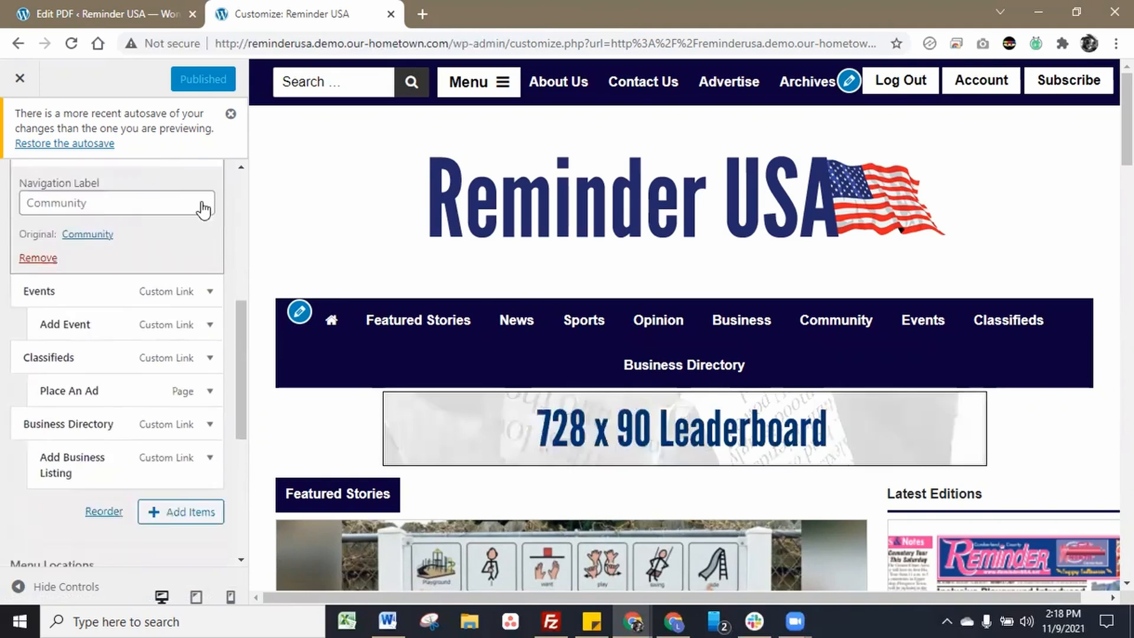
{"action": "left_click", "coordinate": [180, 182]}
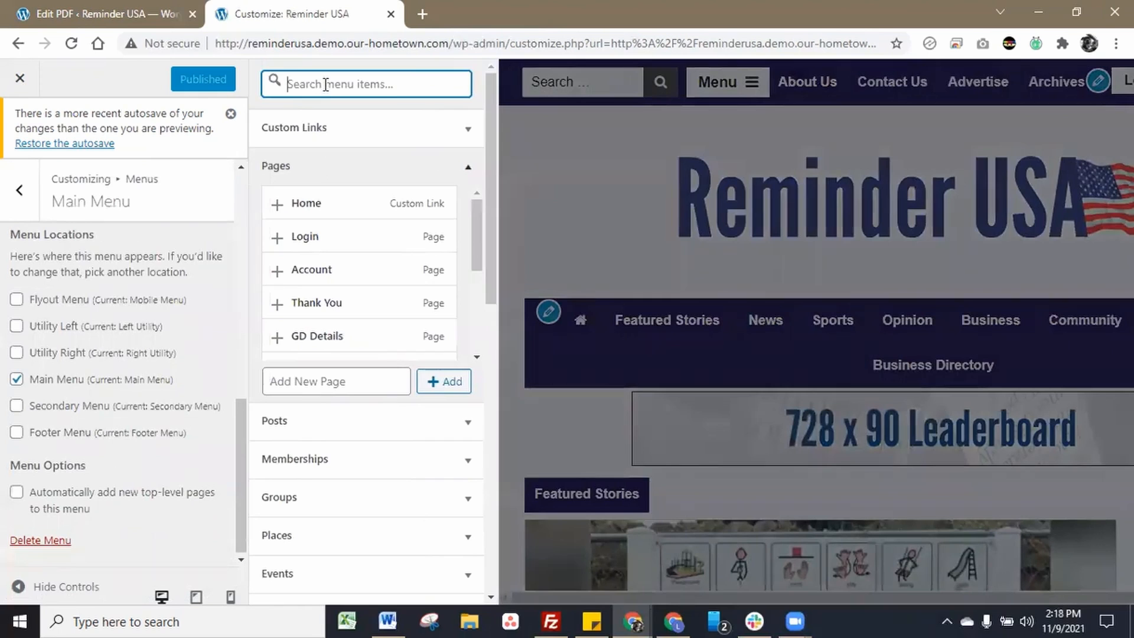
Search the available menu items for "custom" and clear the search.
{"action": "type", "text": "cus"}
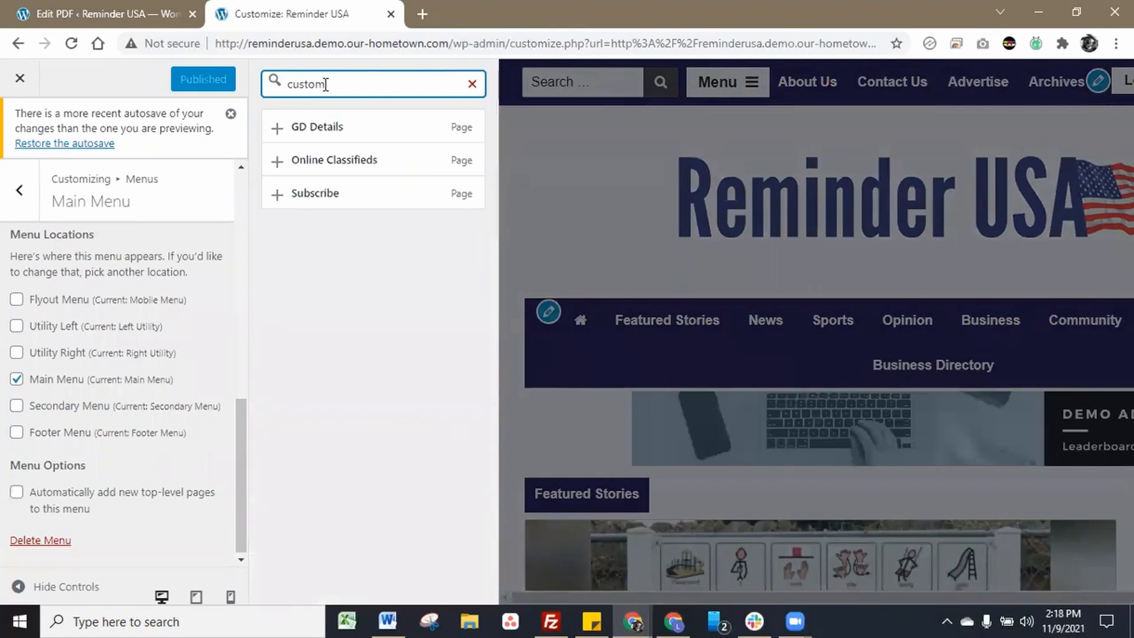
{"action": "type", "text": "to"}
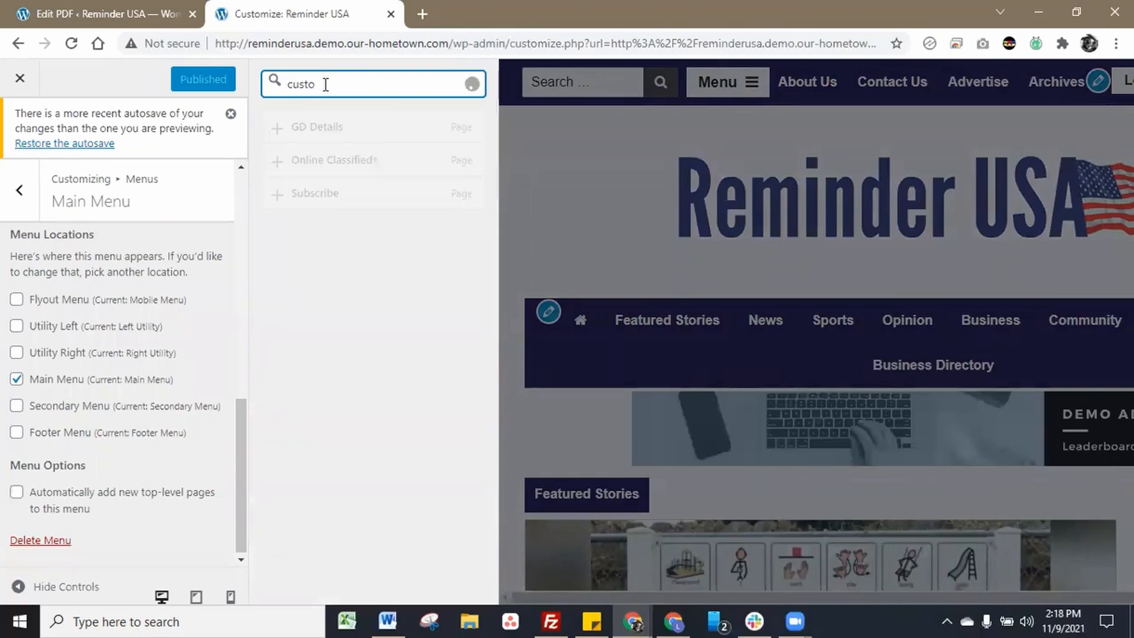
{"action": "key", "text": "BackSpace"}
{"action": "key", "text": "BackSpace"}
{"action": "key", "text": "BackSpace"}
{"action": "key", "text": "BackSpace"}
{"action": "key", "text": "BackSpace"}
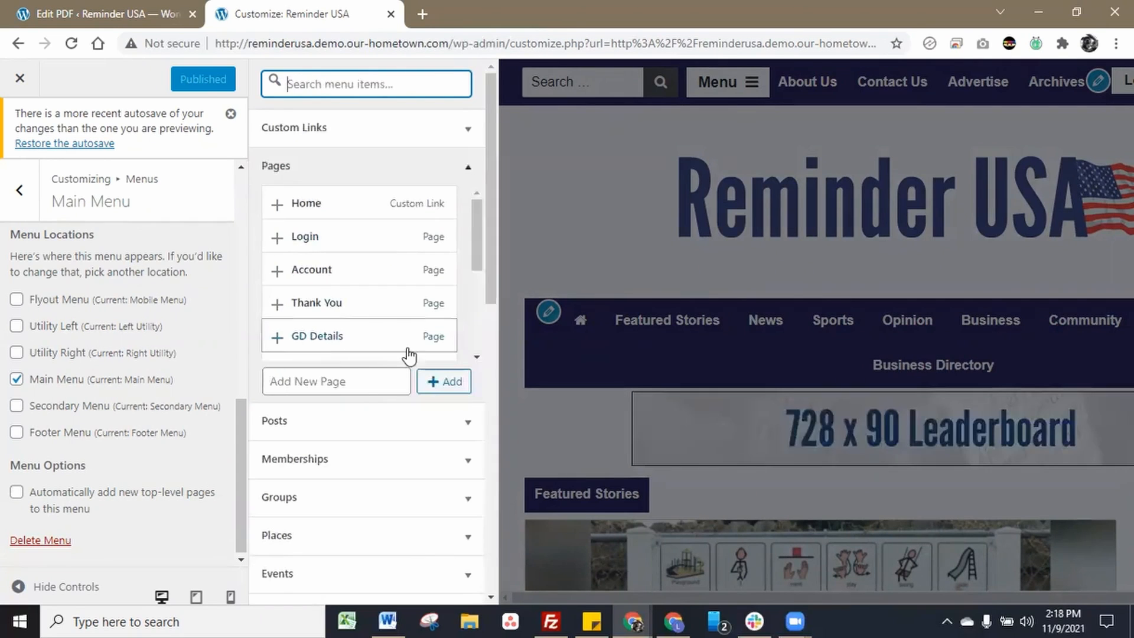
Look through the available menu item types, including Classifieds and Editions.
{"action": "left_click", "coordinate": [467, 167]}
{"action": "scroll", "coordinate": [387, 419], "scroll_direction": "down", "scroll_amount": 1}
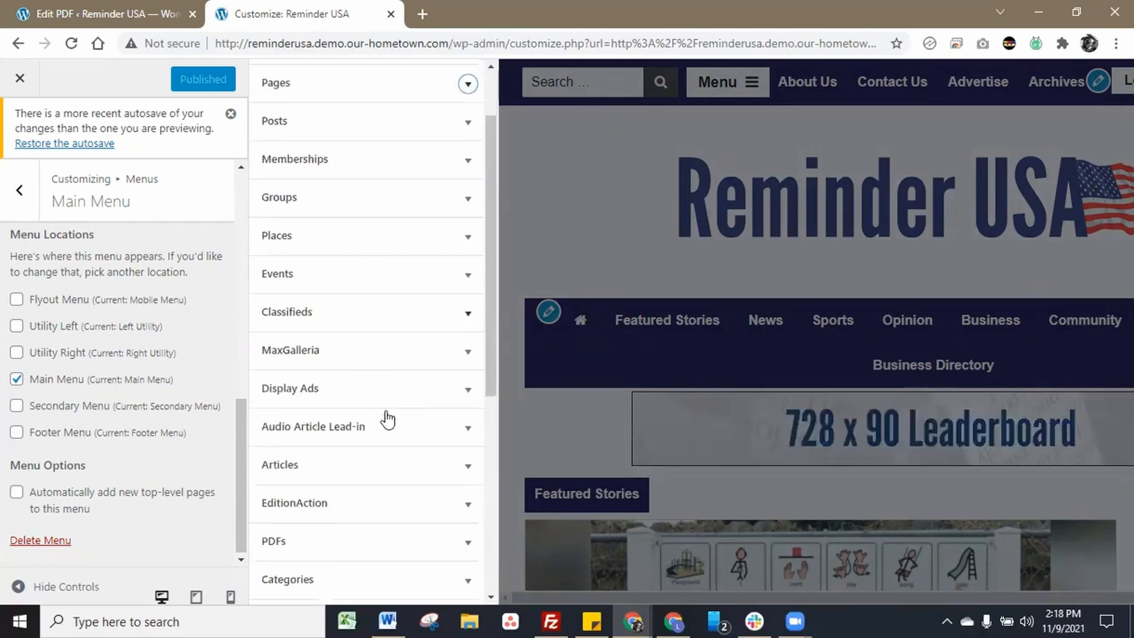
{"action": "left_click", "coordinate": [390, 318]}
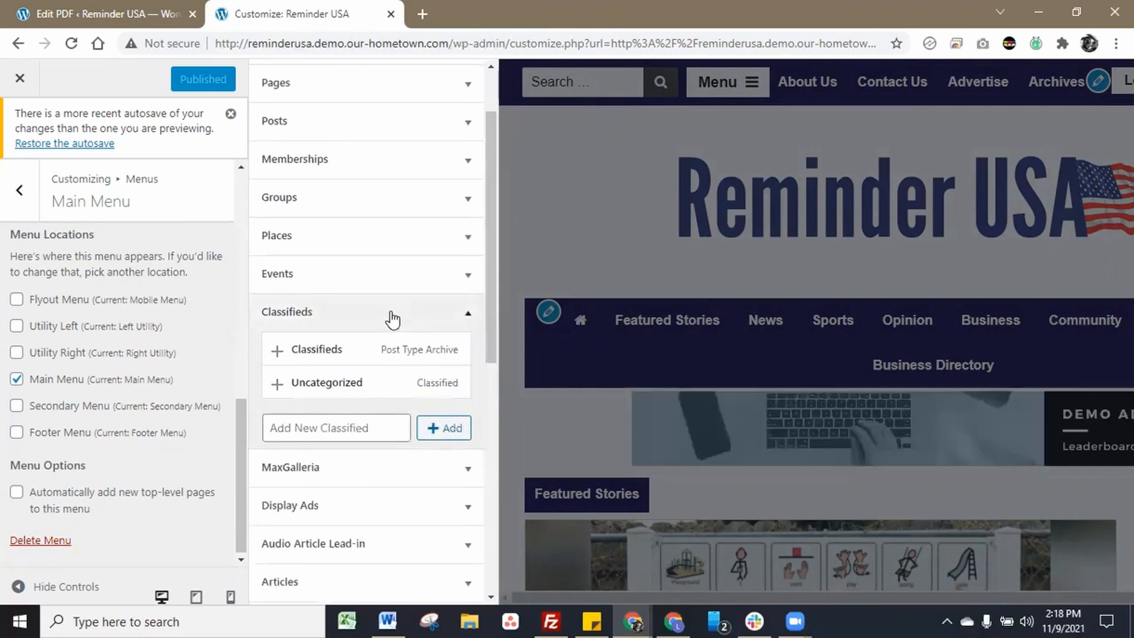
{"action": "left_click", "coordinate": [391, 318]}
{"action": "scroll", "coordinate": [387, 354], "scroll_direction": "down", "scroll_amount": 4}
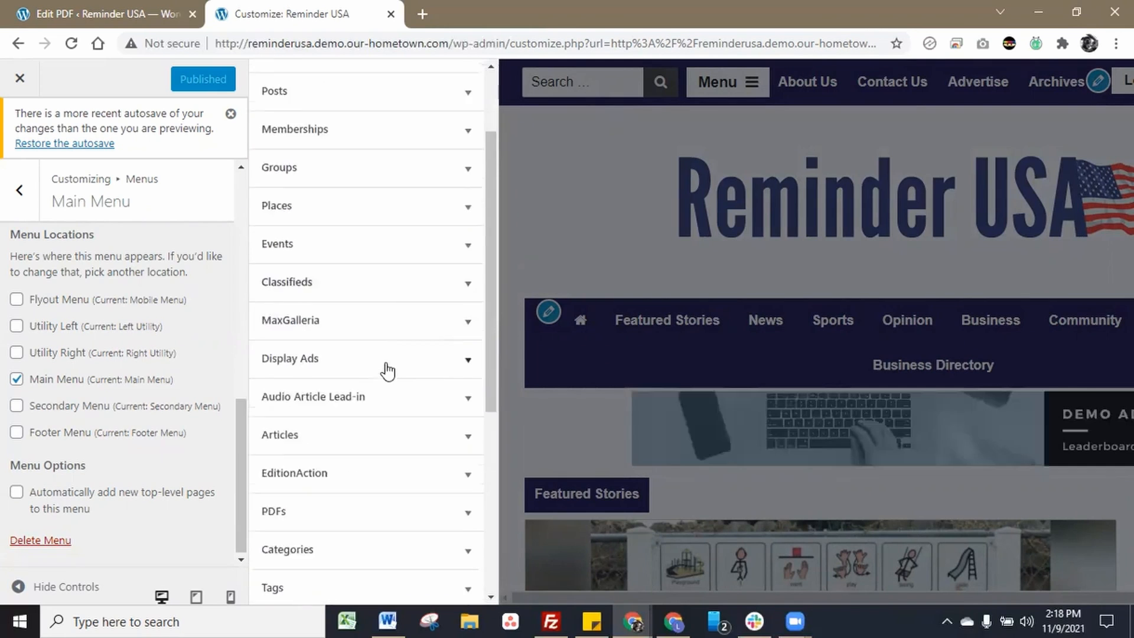
{"action": "scroll", "coordinate": [387, 371], "scroll_direction": "down", "scroll_amount": 3}
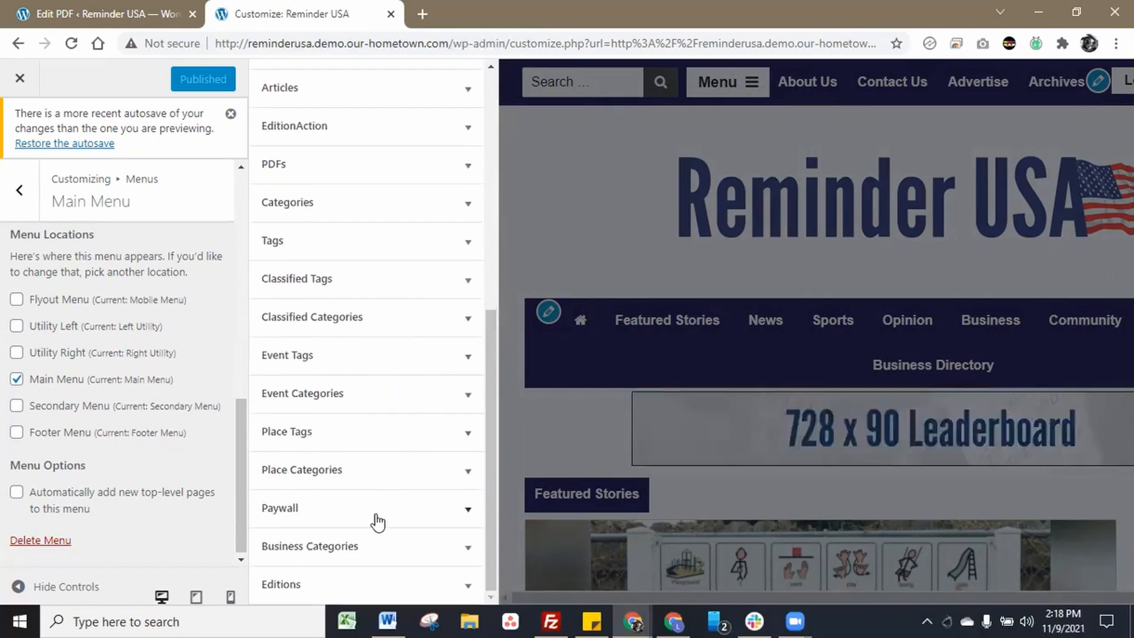
{"action": "left_click", "coordinate": [359, 583]}
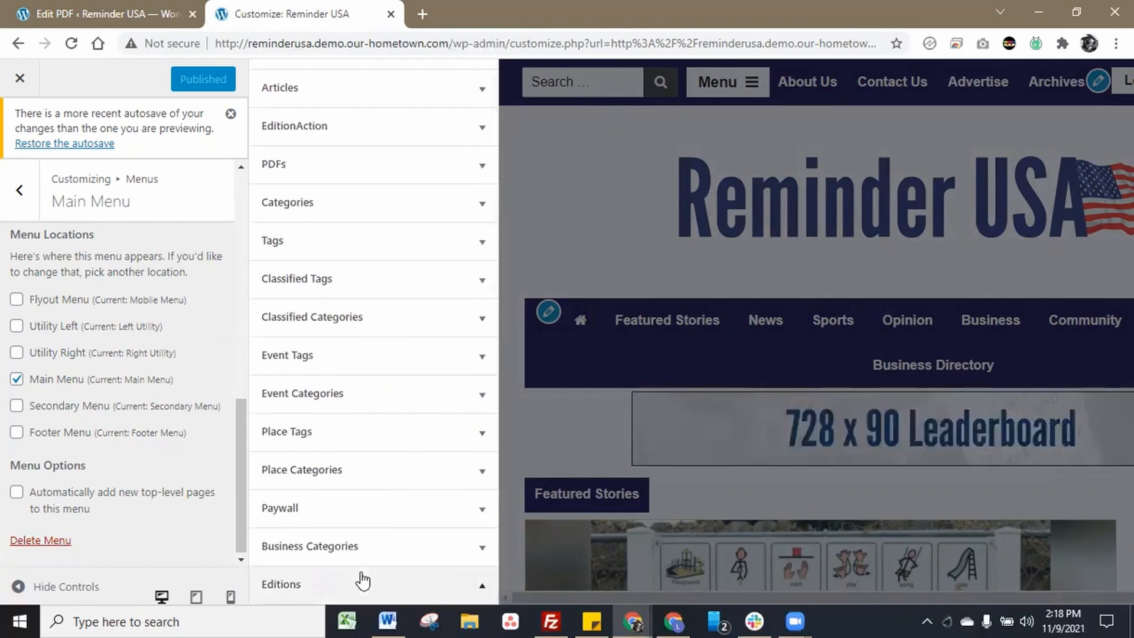
{"action": "scroll", "coordinate": [397, 478], "scroll_direction": "up", "scroll_amount": 3}
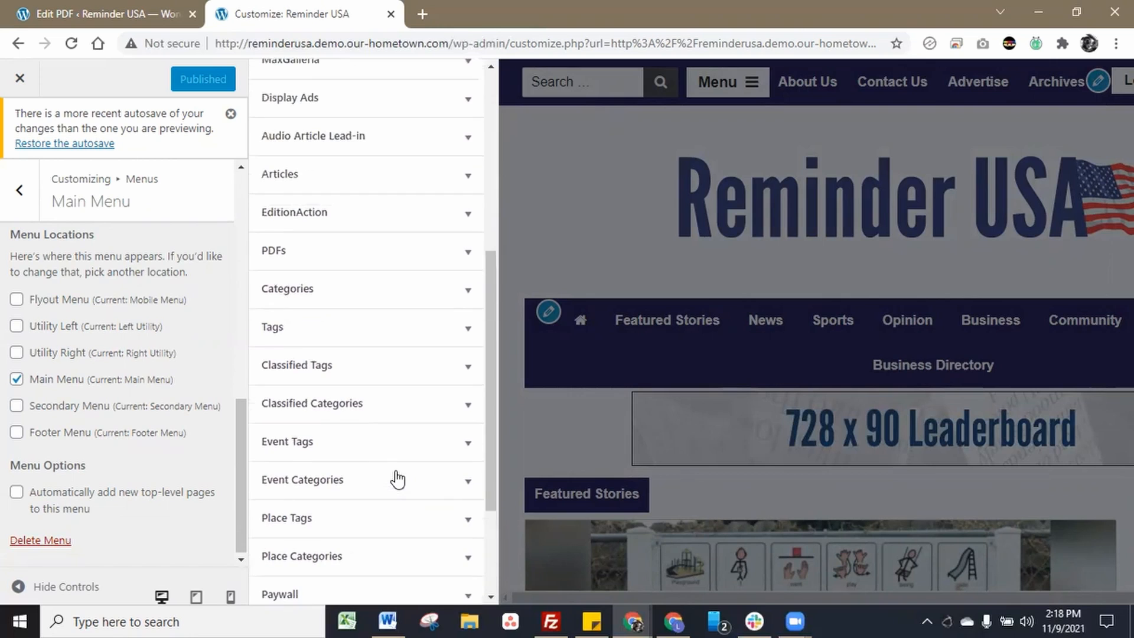
{"action": "scroll", "coordinate": [398, 478], "scroll_direction": "up", "scroll_amount": 5}
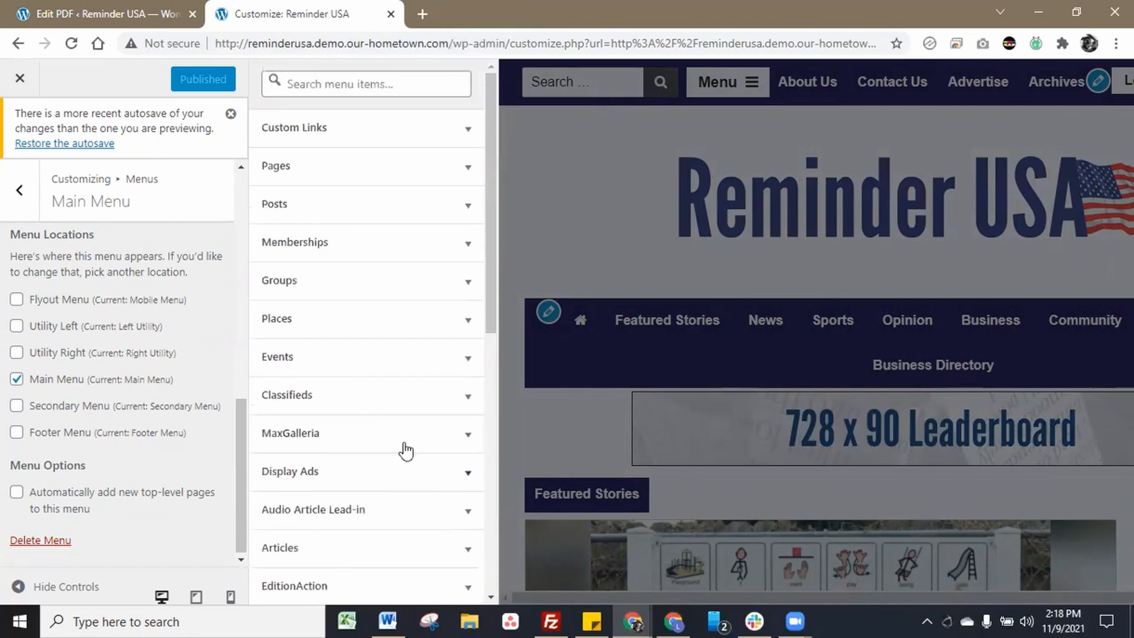
Add a custom link to the Main Menu using the copied PDF permalink as URL and "Classified" as link text.
{"action": "left_click", "coordinate": [329, 134]}
{"action": "left_click", "coordinate": [374, 155]}
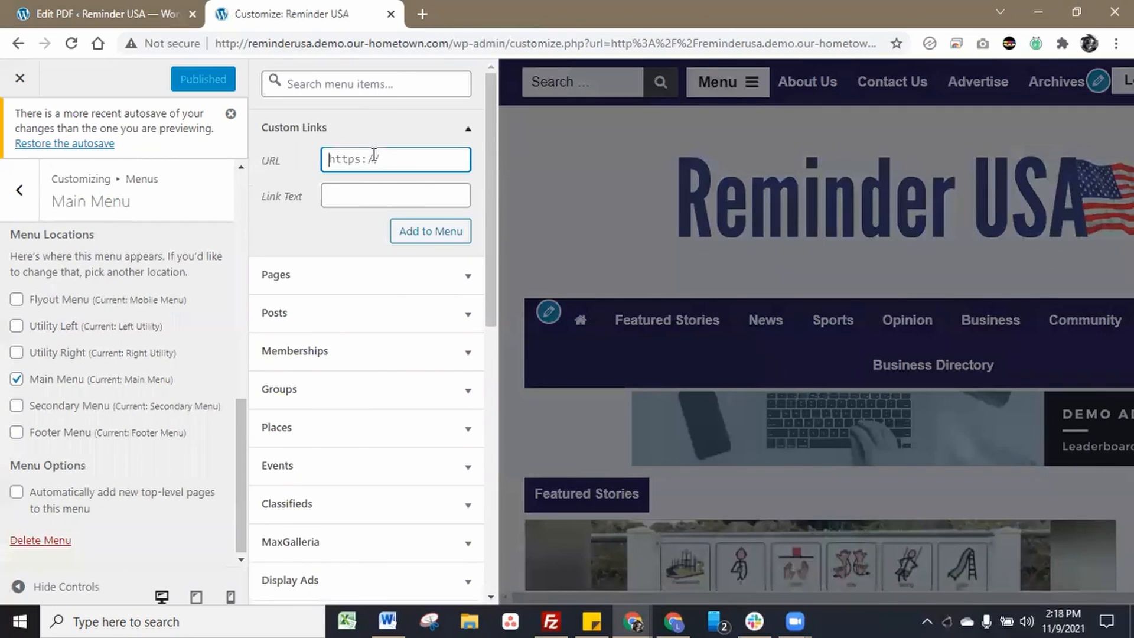
{"action": "right_click", "coordinate": [373, 155]}
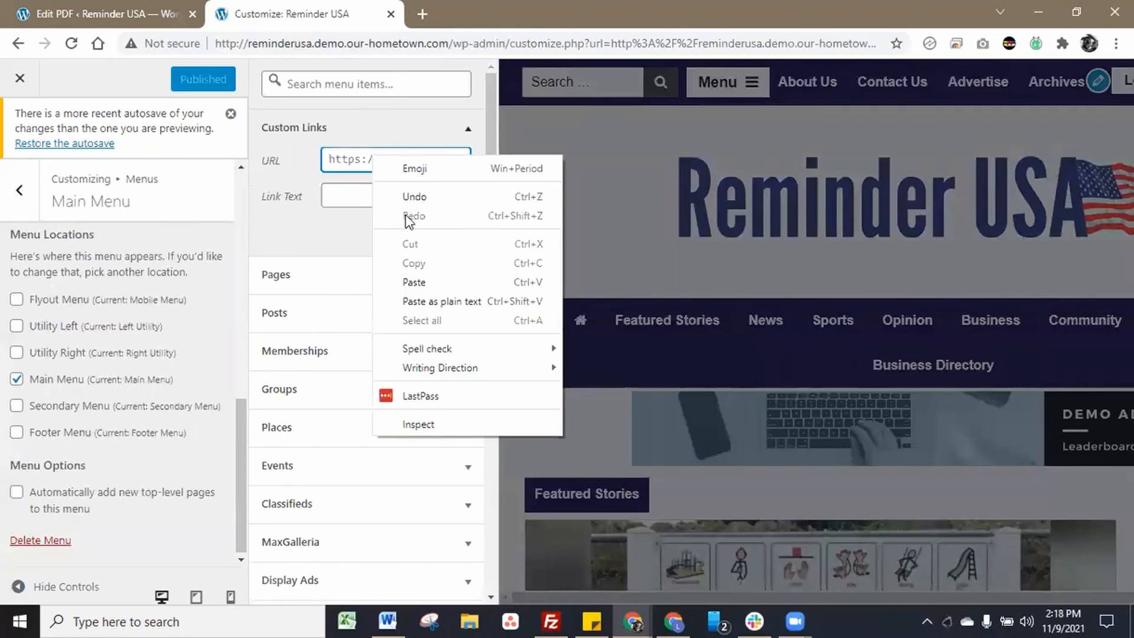
{"action": "left_click", "coordinate": [421, 301]}
{"action": "left_click", "coordinate": [387, 199]}
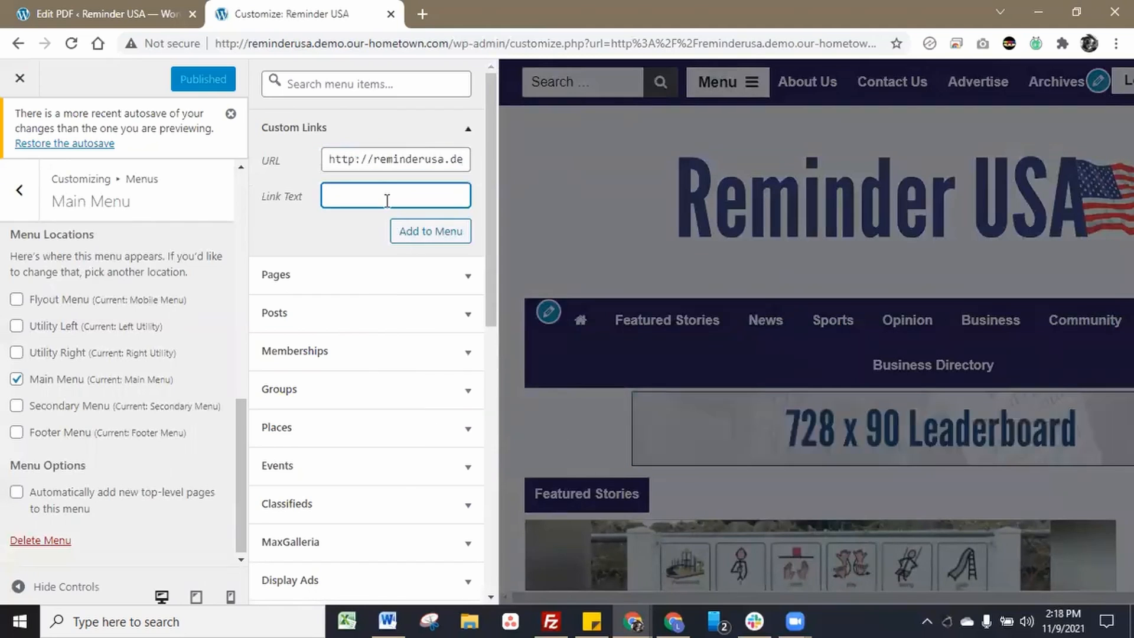
{"action": "type", "text": "Classified"}
{"action": "left_click", "coordinate": [413, 234]}
Nest the Classified link under Classifieds, above Place An Ad, and publish the menu change.
{"action": "scroll", "coordinate": [123, 287], "scroll_direction": "up", "scroll_amount": 3}
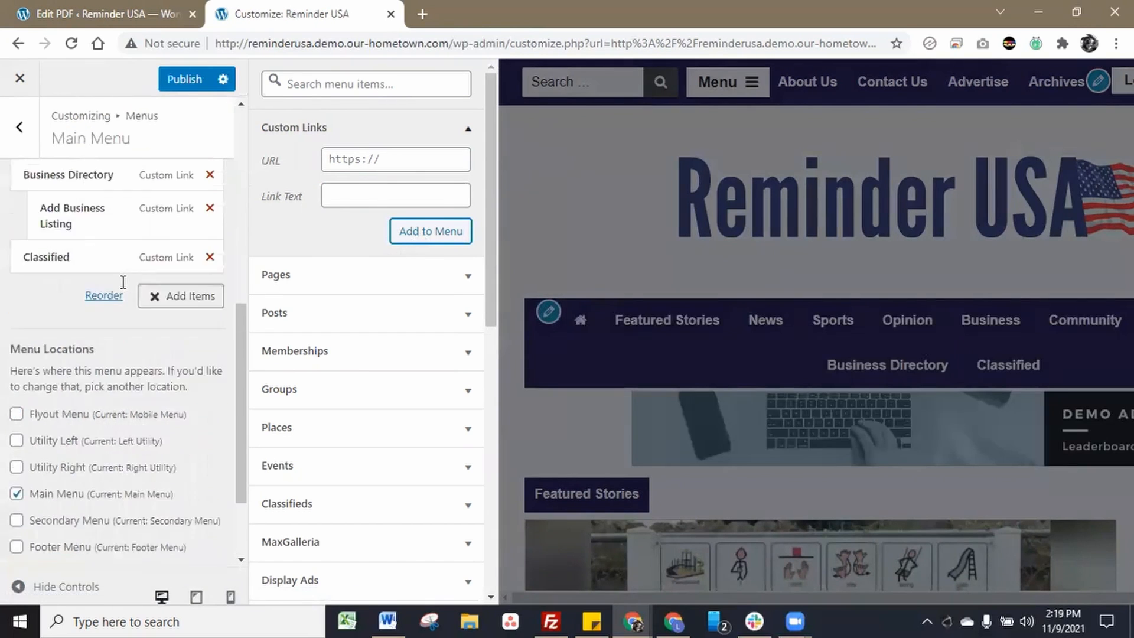
{"action": "left_click_drag", "start_coordinate": [77, 341], "coordinate": [89, 223]}
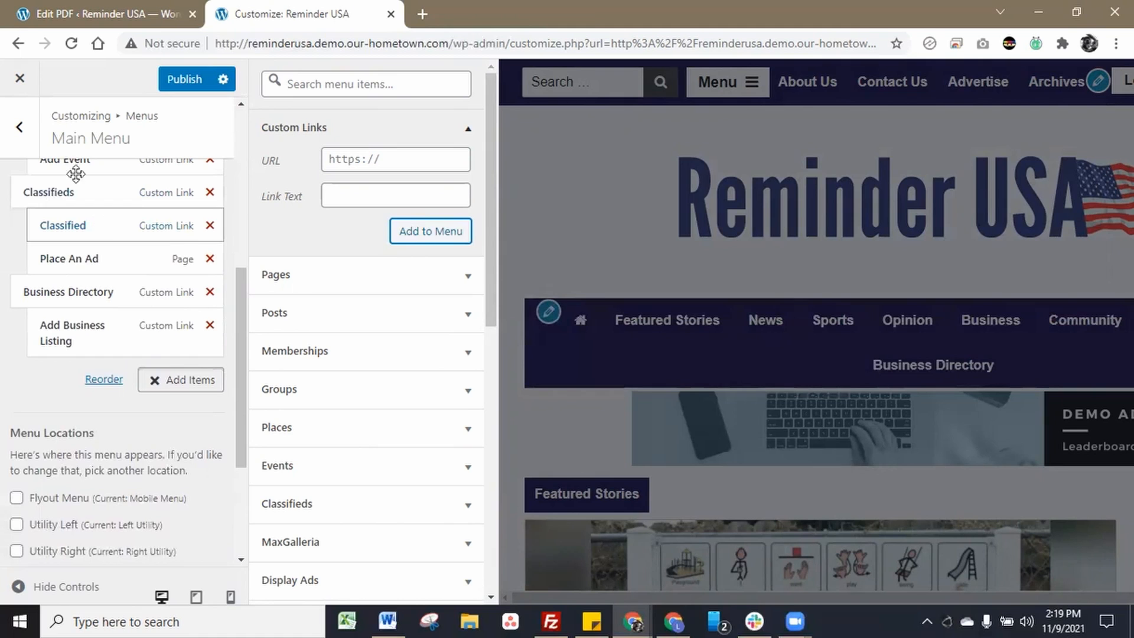
{"action": "left_click", "coordinate": [184, 80]}
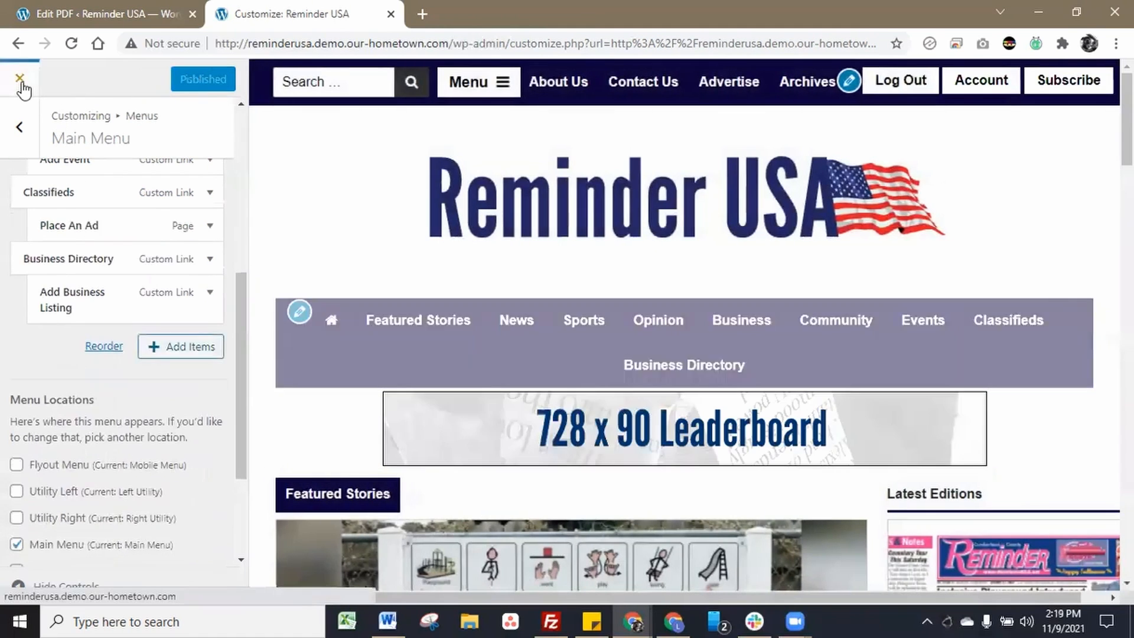
{"action": "left_click", "coordinate": [20, 79]}
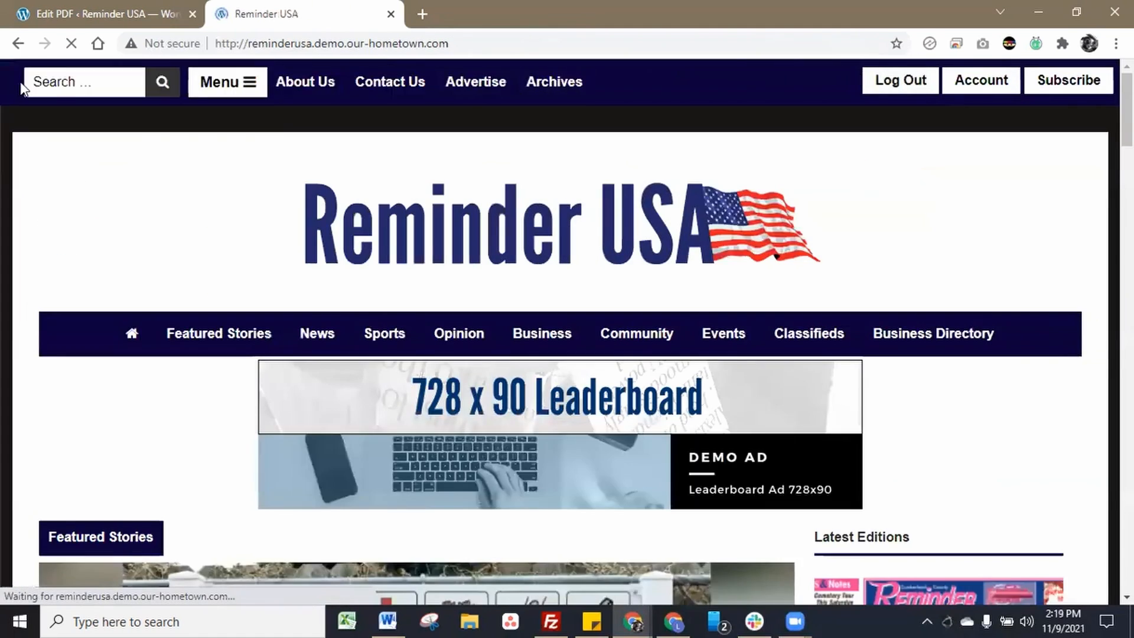
Follow the Classified link under Classifieds on the site to check the Test Classified page.
{"action": "scroll", "coordinate": [750, 192], "scroll_direction": "down", "scroll_amount": 5}
{"action": "scroll", "coordinate": [750, 192], "scroll_direction": "up", "scroll_amount": 3}
{"action": "mouse_move", "coordinate": [794, 248]}
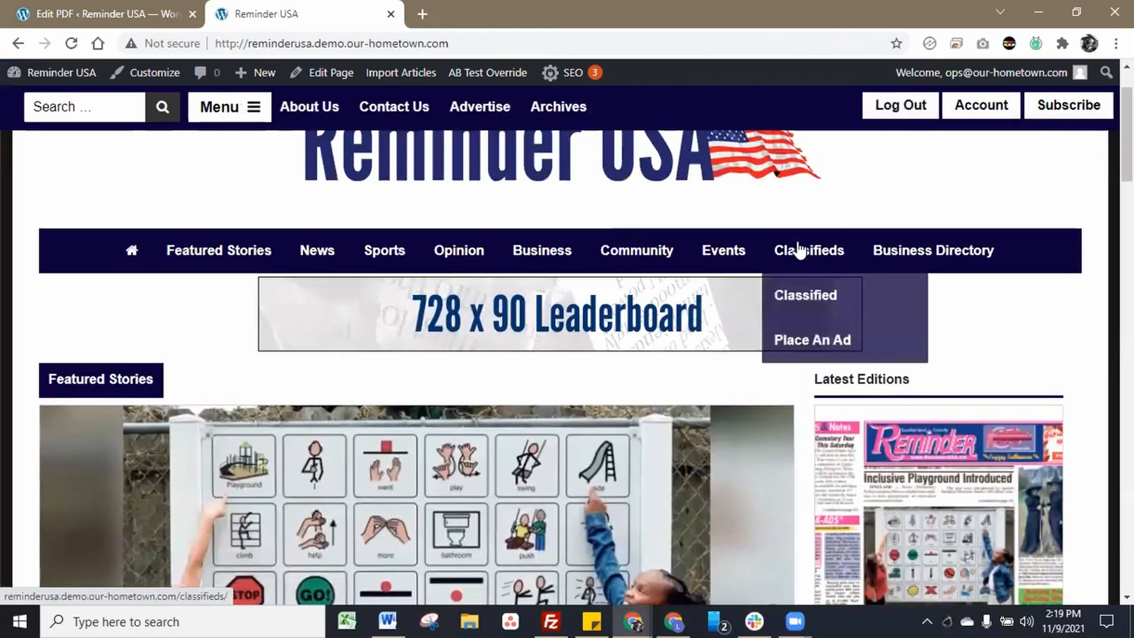
{"action": "left_click", "coordinate": [819, 297]}
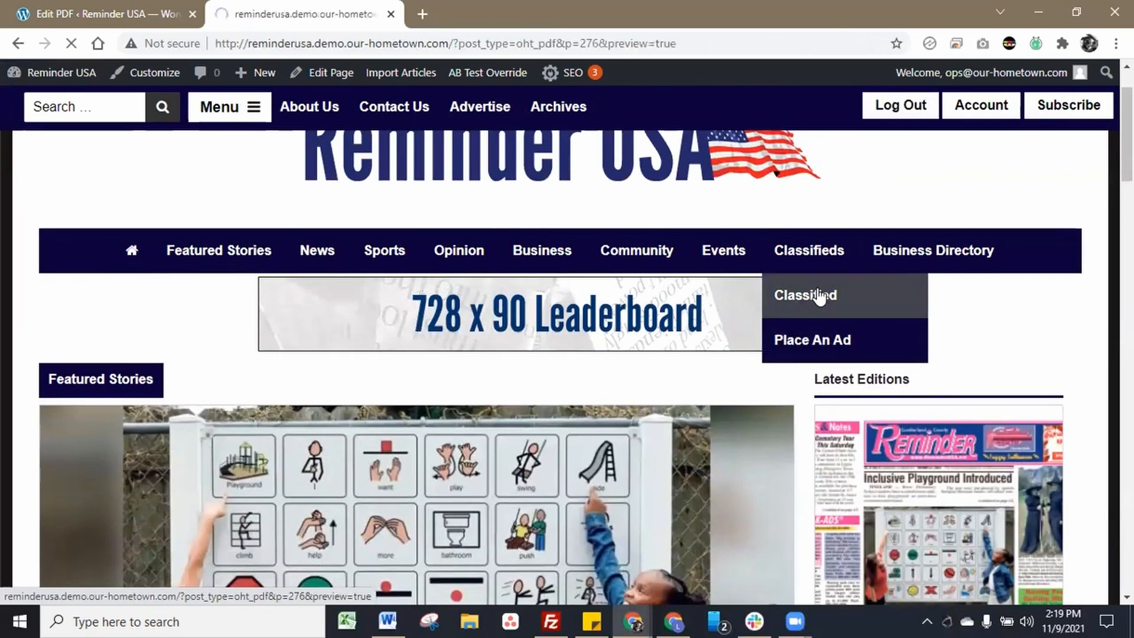
{"action": "scroll", "coordinate": [815, 295], "scroll_direction": "down", "scroll_amount": 2}
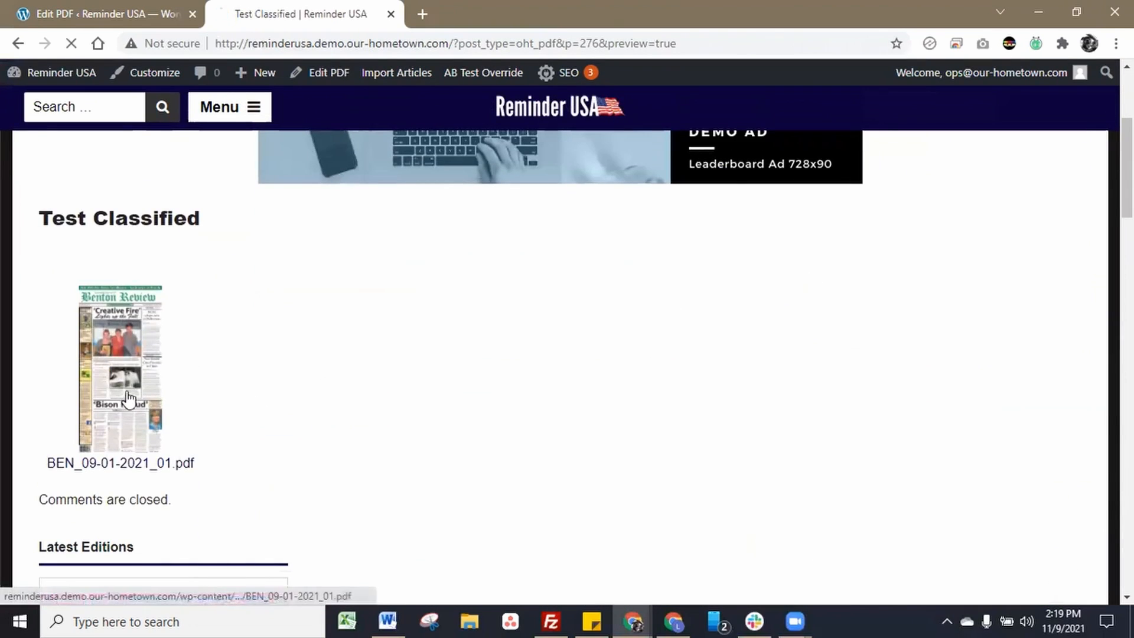
View the BEN_09-01-2021_01.pdf page from the Test Classified entry and return to the entry's page.
{"action": "left_click", "coordinate": [128, 390]}
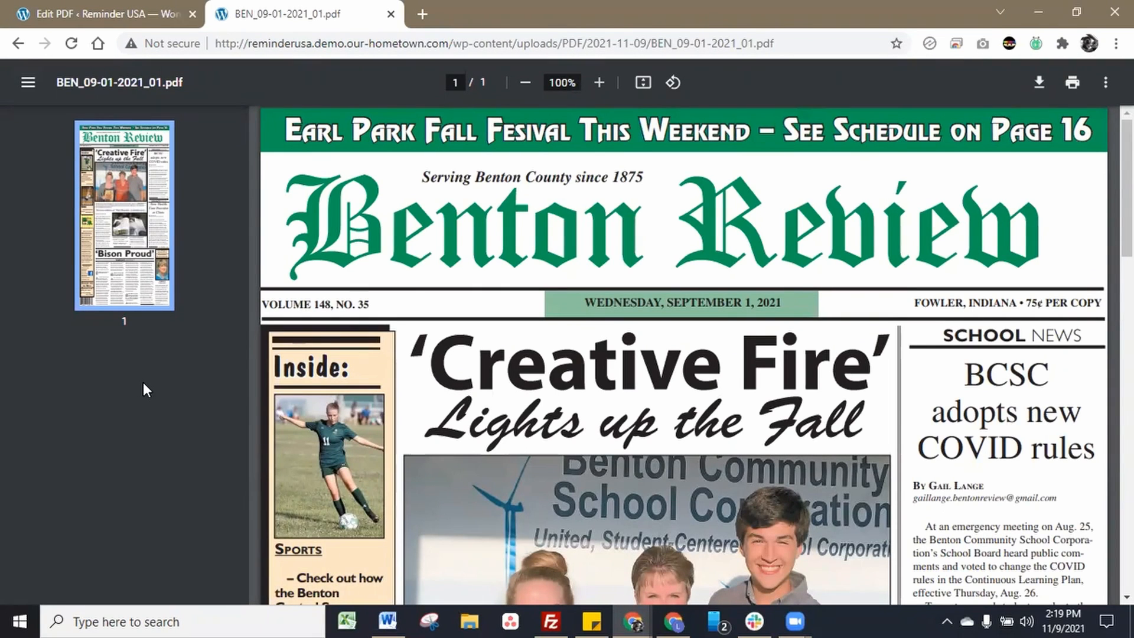
{"action": "scroll", "coordinate": [785, 430], "scroll_direction": "down", "scroll_amount": 4}
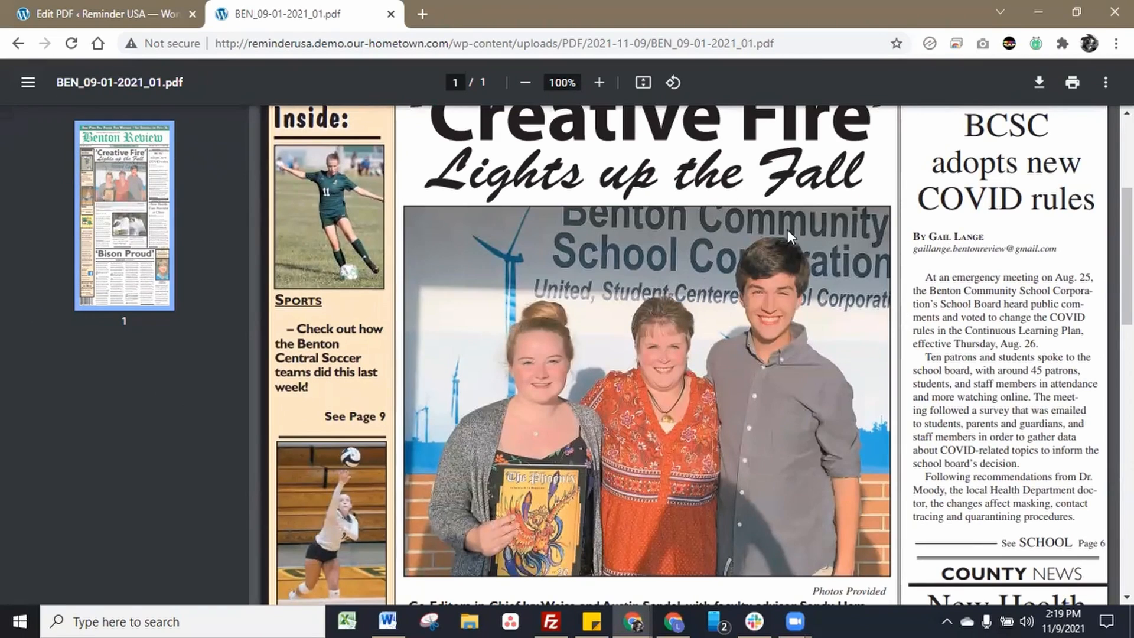
{"action": "scroll", "coordinate": [691, 392], "scroll_direction": "down", "scroll_amount": 6}
{"action": "scroll", "coordinate": [691, 392], "scroll_direction": "up", "scroll_amount": 10}
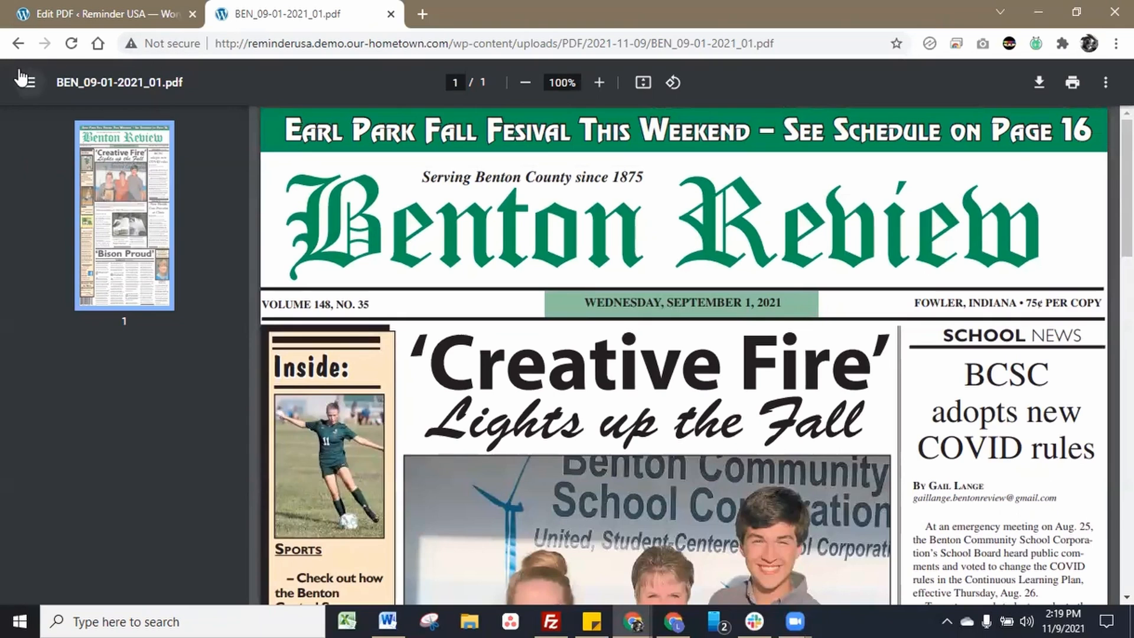
{"action": "left_click", "coordinate": [18, 46]}
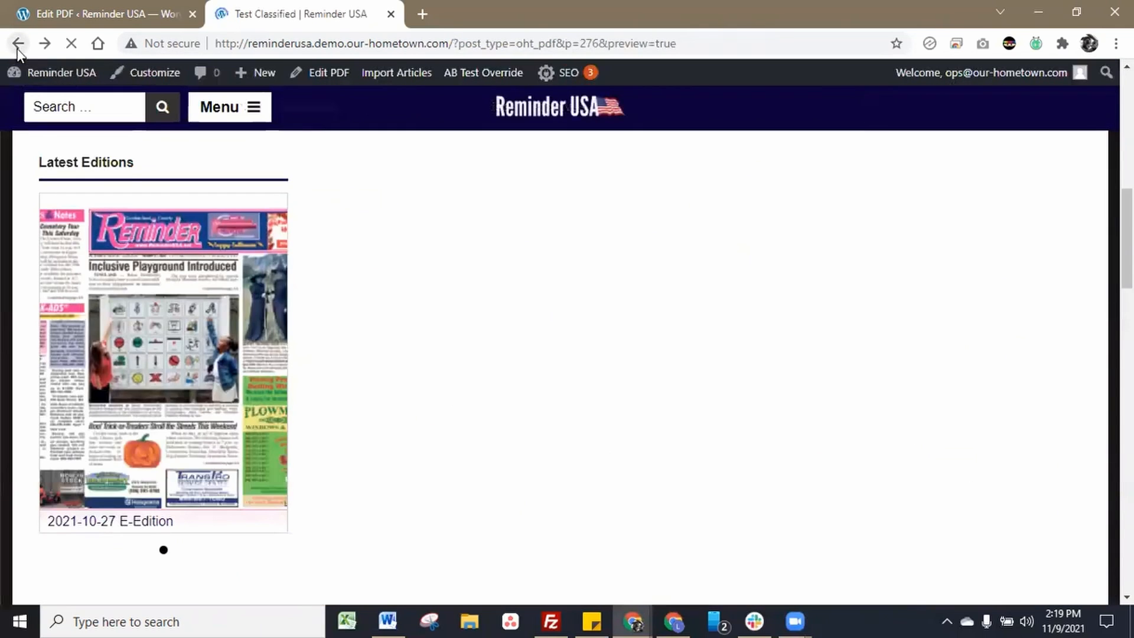
Return to the site's home page and look over the Latest Editions sidebar and the Classifieds submenu.
{"action": "left_click", "coordinate": [17, 45]}
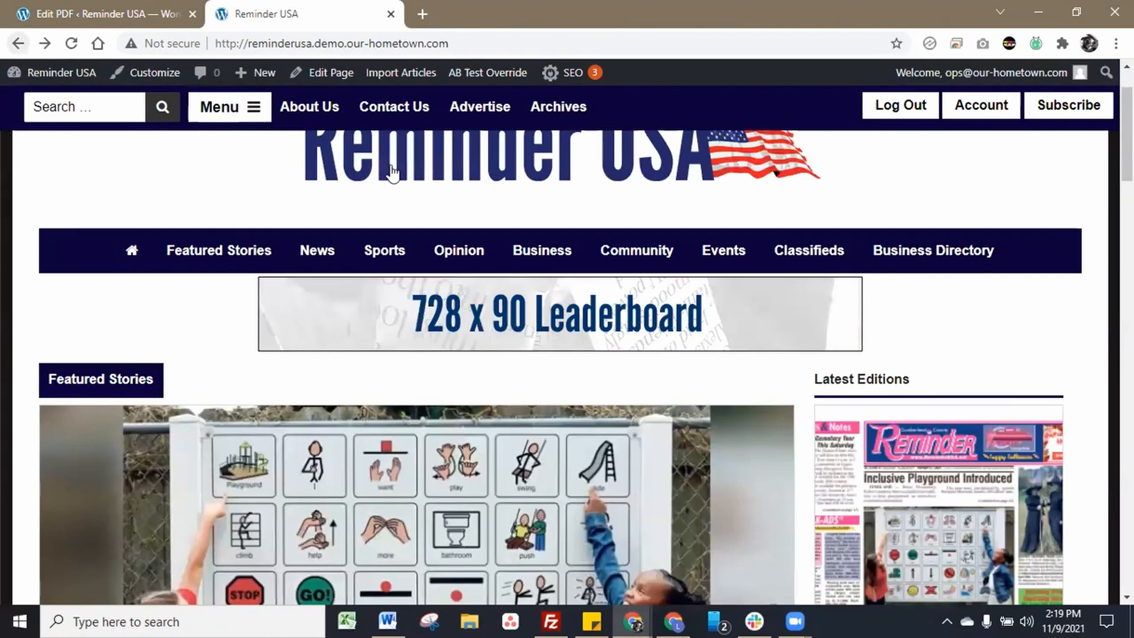
{"action": "scroll", "coordinate": [778, 297], "scroll_direction": "down", "scroll_amount": 3}
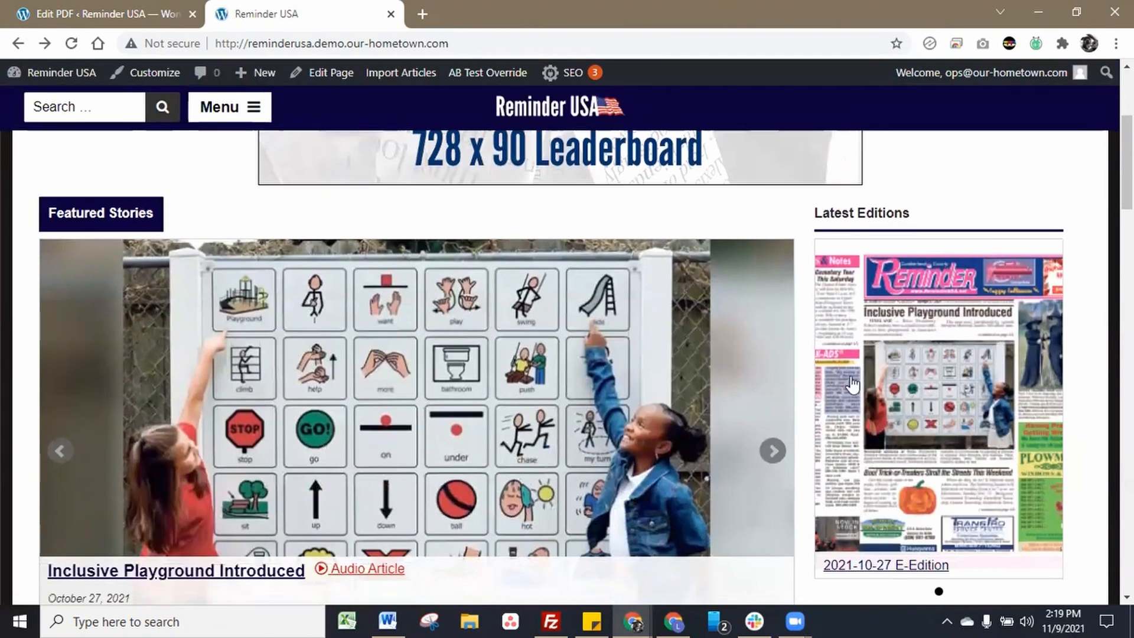
{"action": "scroll", "coordinate": [841, 383], "scroll_direction": "down", "scroll_amount": 2}
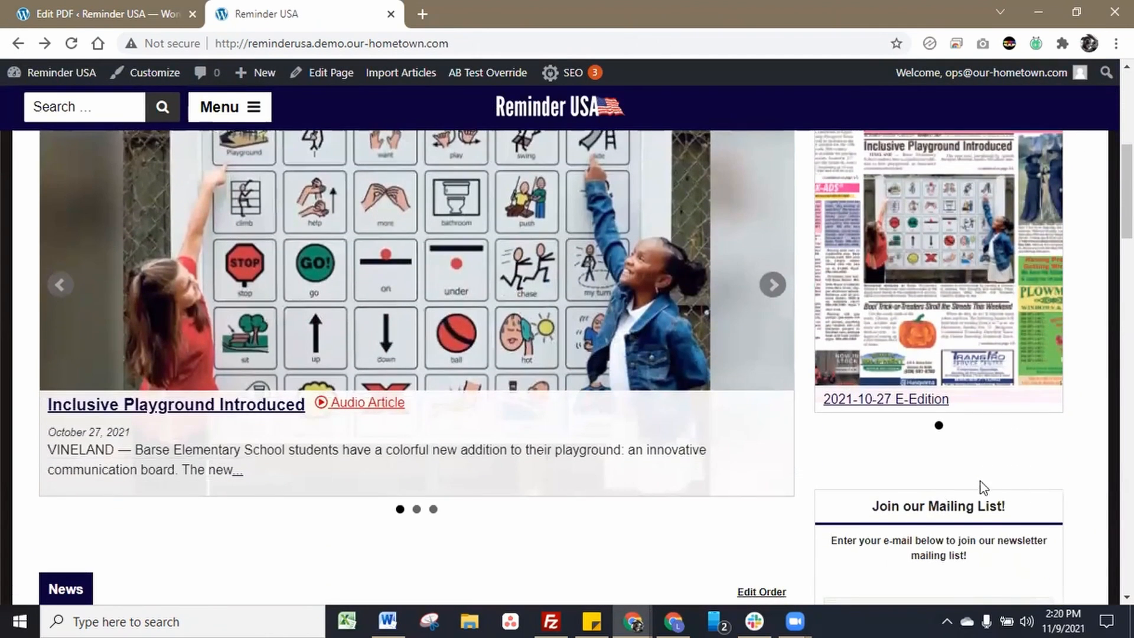
{"action": "scroll", "coordinate": [1002, 463], "scroll_direction": "up", "scroll_amount": 1}
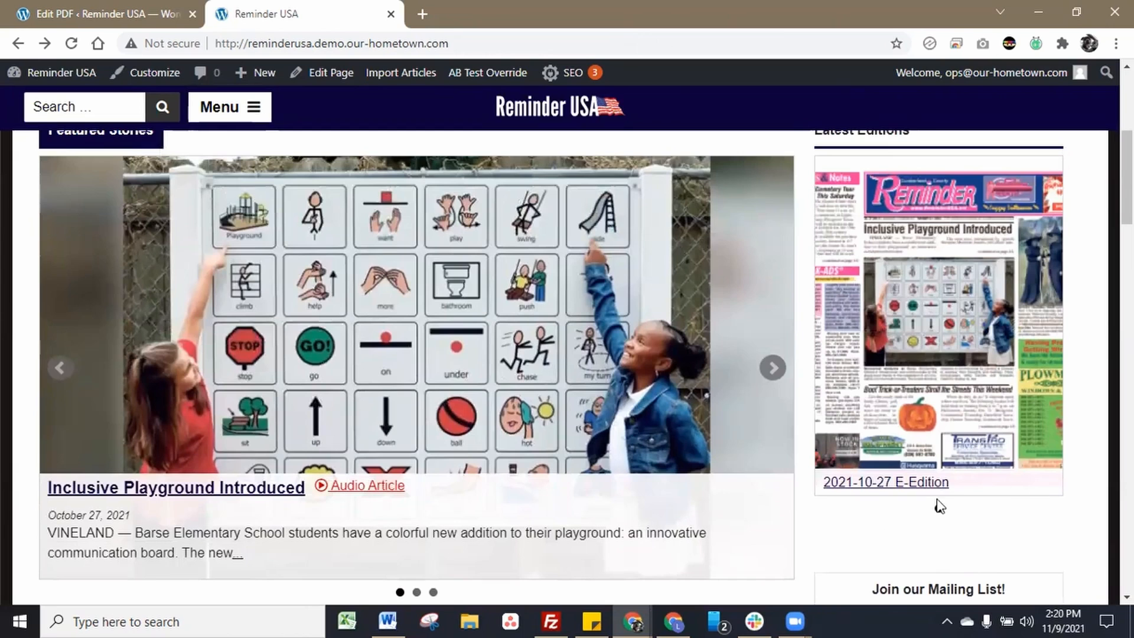
{"action": "mouse_move", "coordinate": [27, 76]}
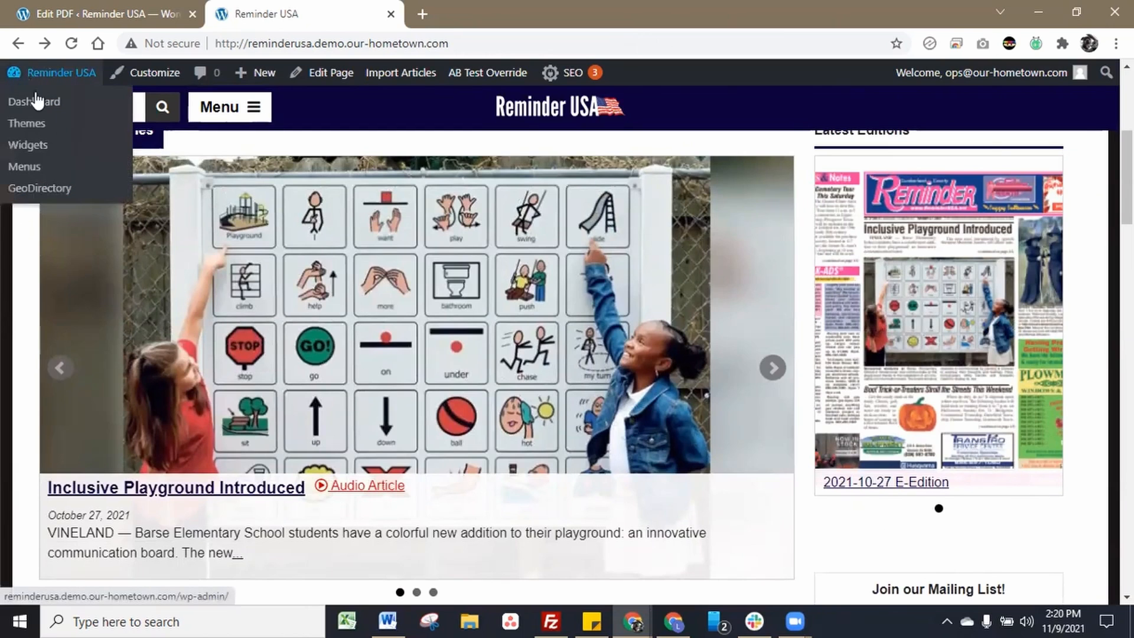
{"action": "scroll", "coordinate": [754, 220], "scroll_direction": "up", "scroll_amount": 2}
{"action": "mouse_move", "coordinate": [785, 185]}
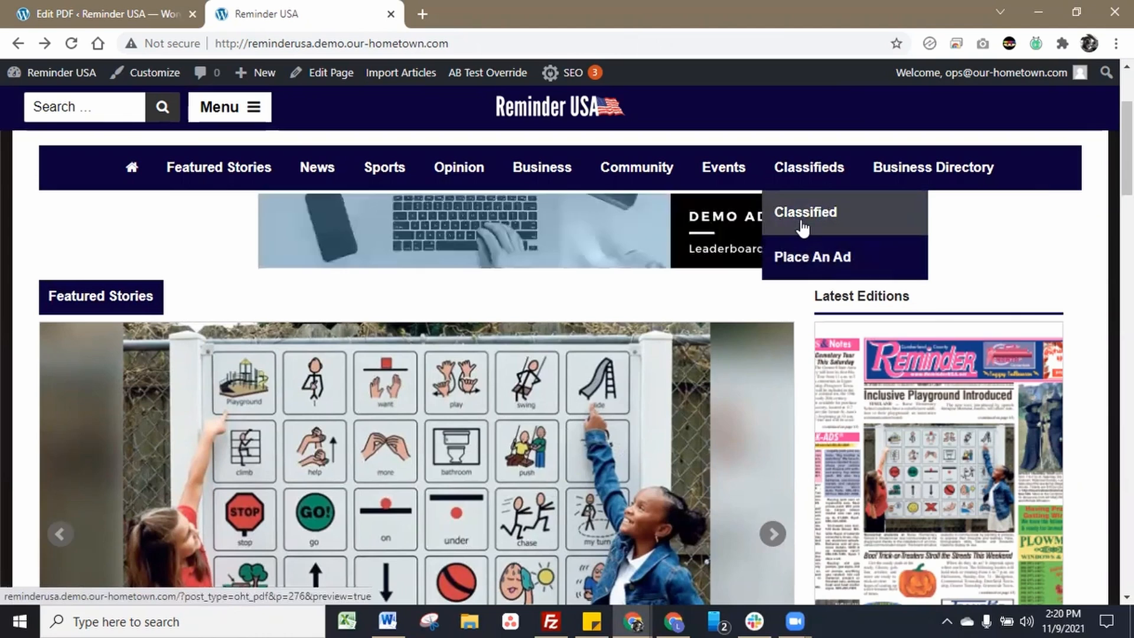
{"action": "scroll", "coordinate": [976, 394], "scroll_direction": "down", "scroll_amount": 5}
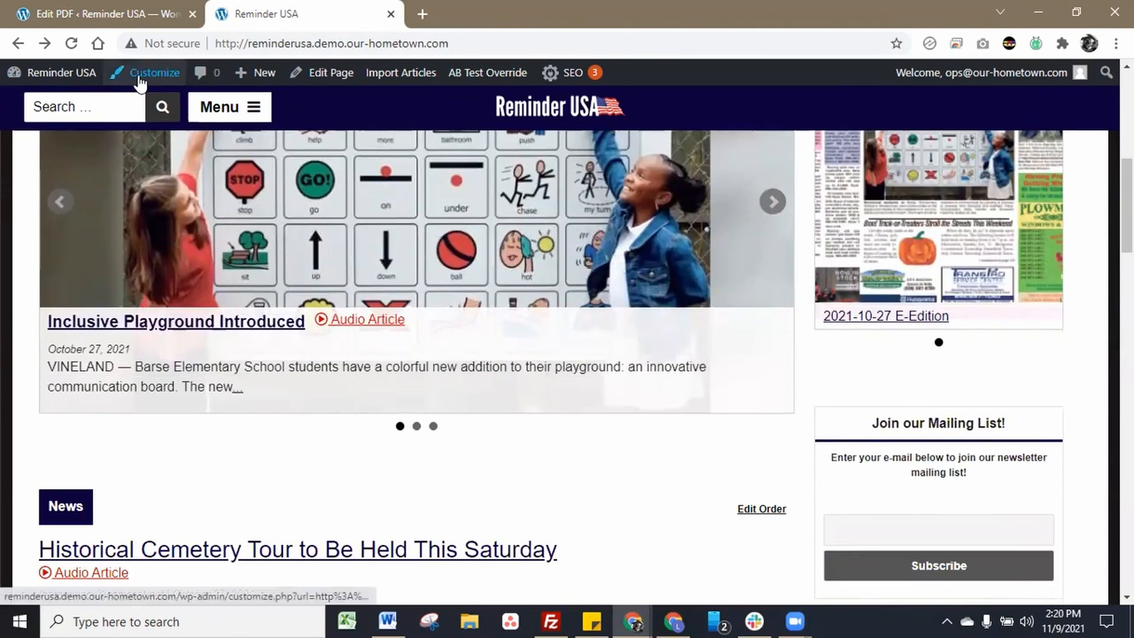
Open the Default Sidebar widget area in the site customizer.
{"action": "left_click", "coordinate": [139, 78]}
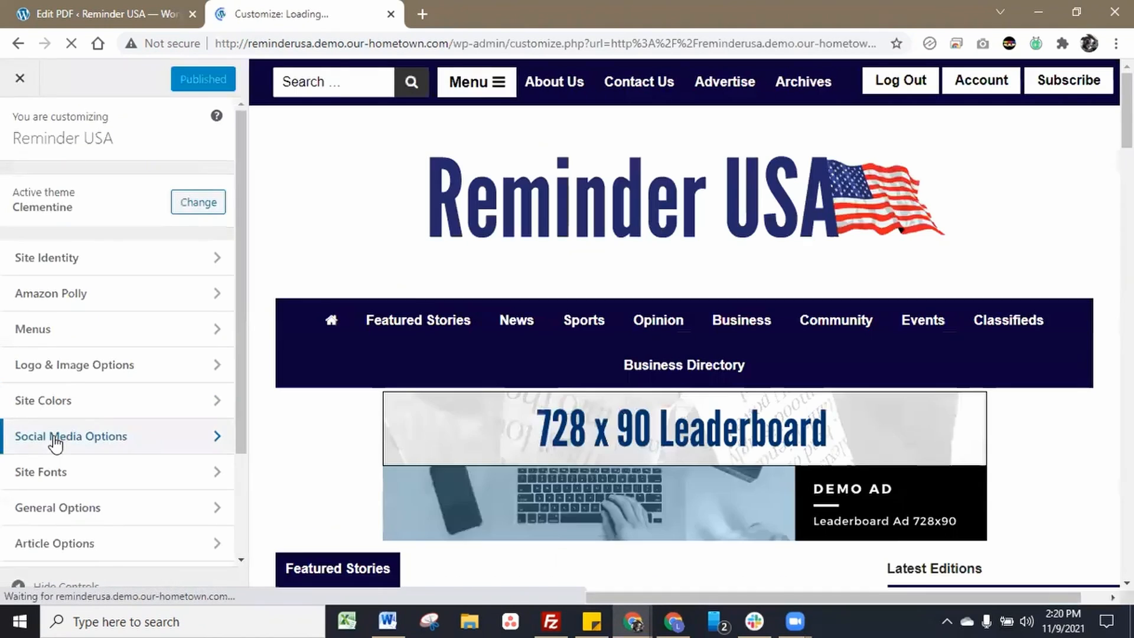
{"action": "scroll", "coordinate": [54, 443], "scroll_direction": "down", "scroll_amount": 2}
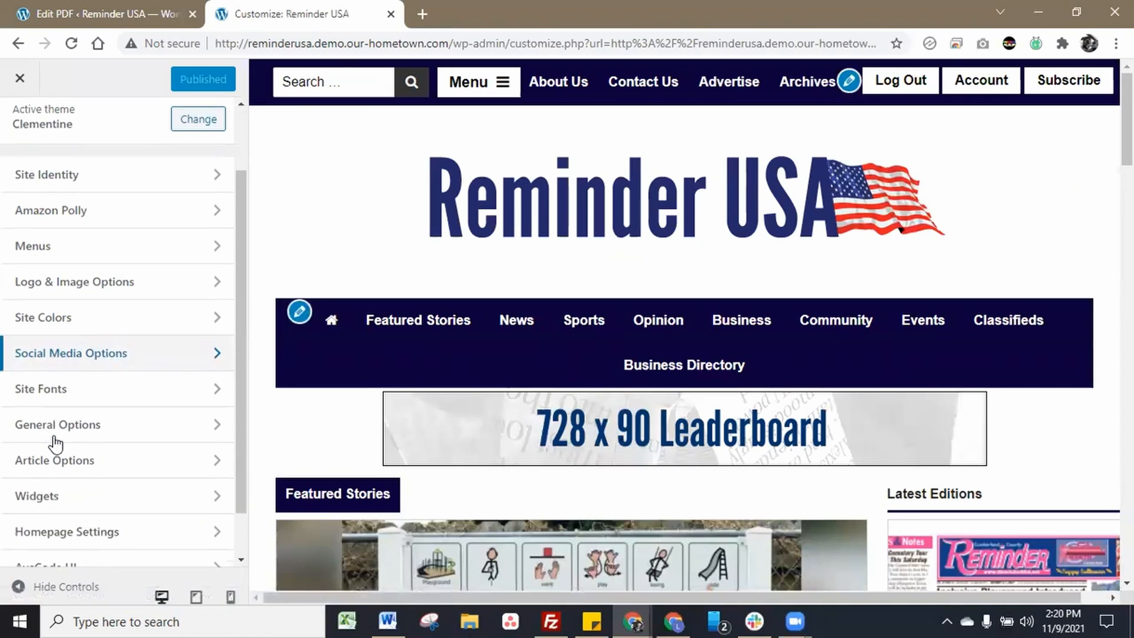
{"action": "scroll", "coordinate": [56, 442], "scroll_direction": "down", "scroll_amount": 1}
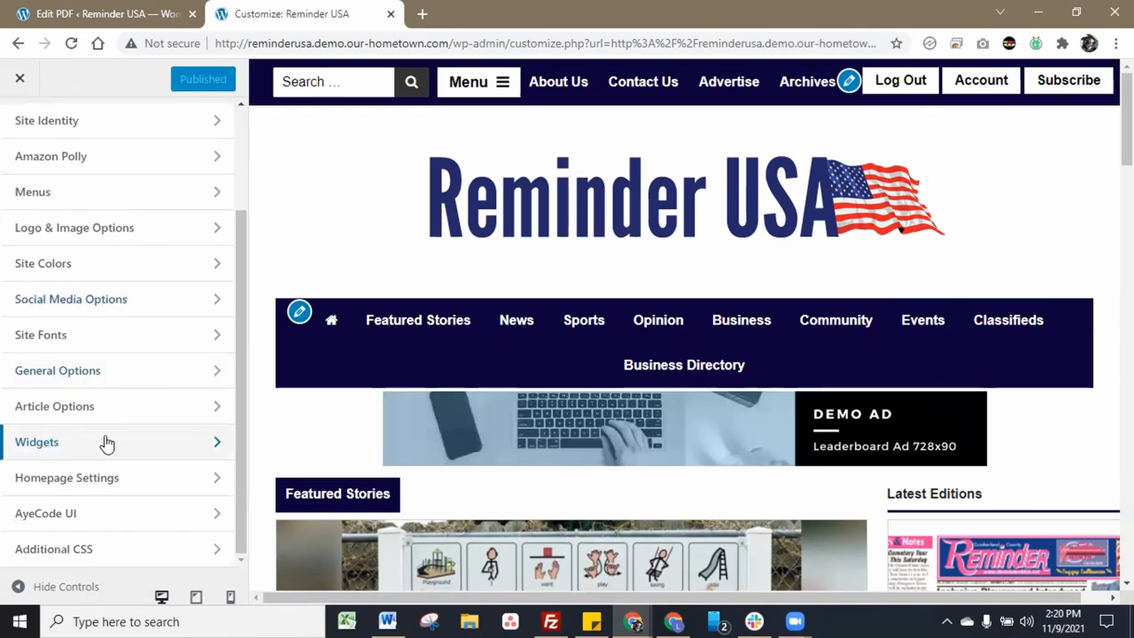
{"action": "left_click", "coordinate": [107, 444]}
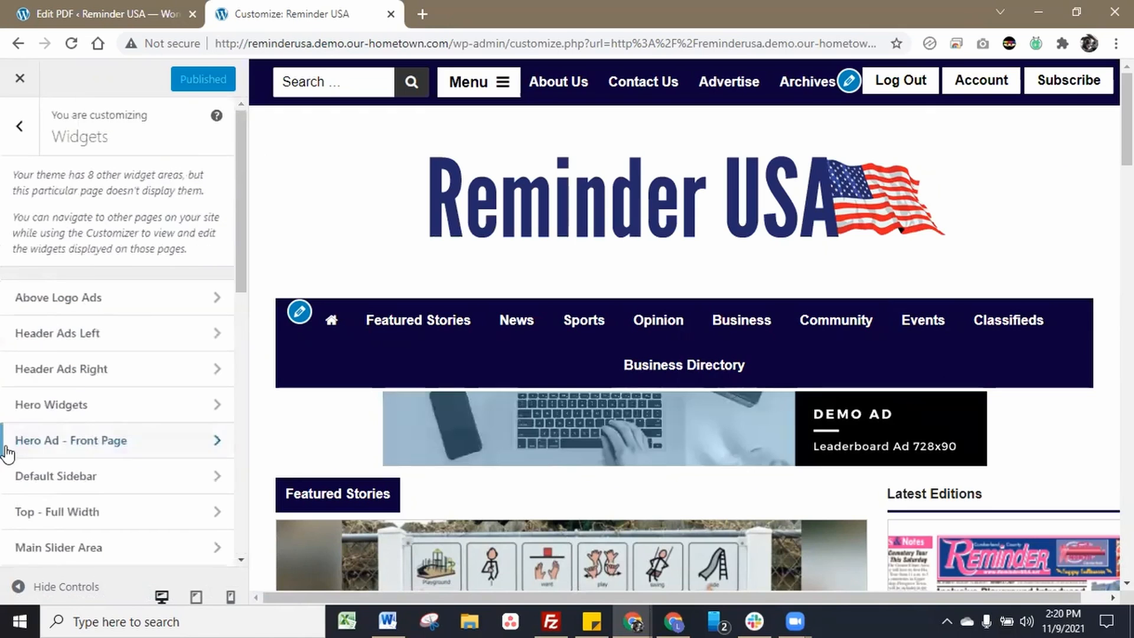
{"action": "scroll", "coordinate": [180, 343], "scroll_direction": "down", "scroll_amount": 3}
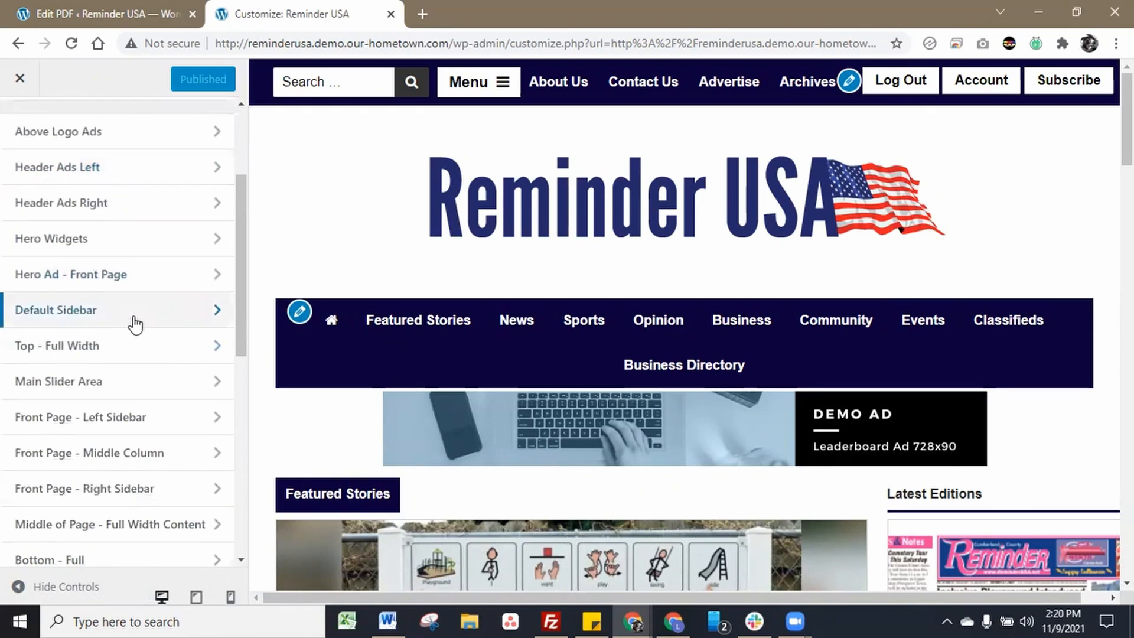
{"action": "left_click", "coordinate": [137, 319]}
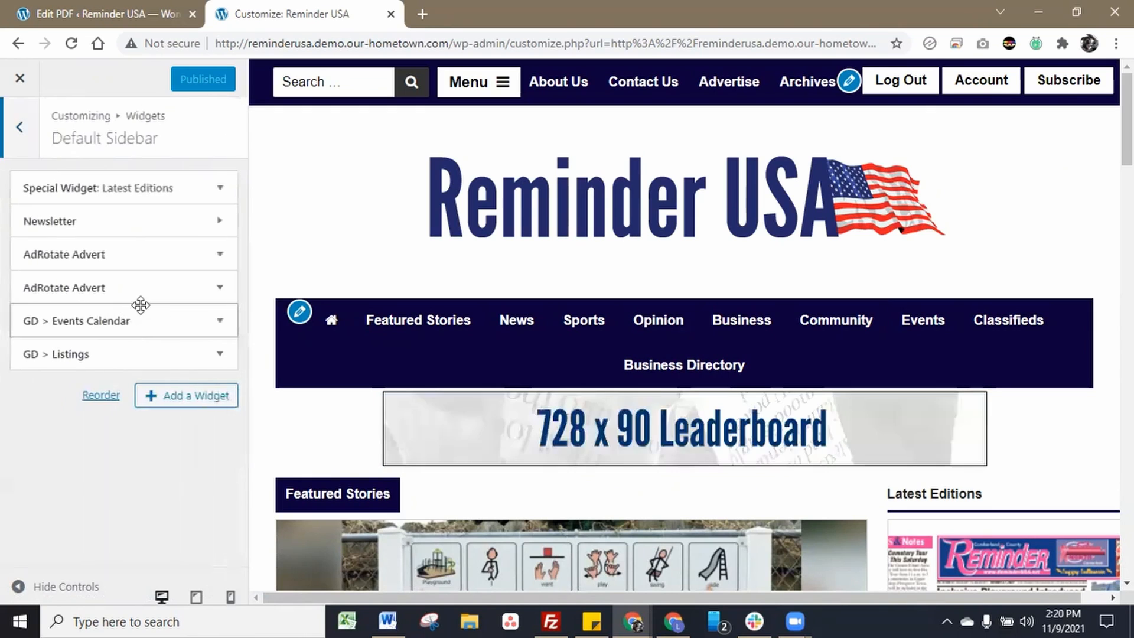
Search the widgets available for the Default Sidebar for "custom link" and clear the search.
{"action": "left_click", "coordinate": [183, 394]}
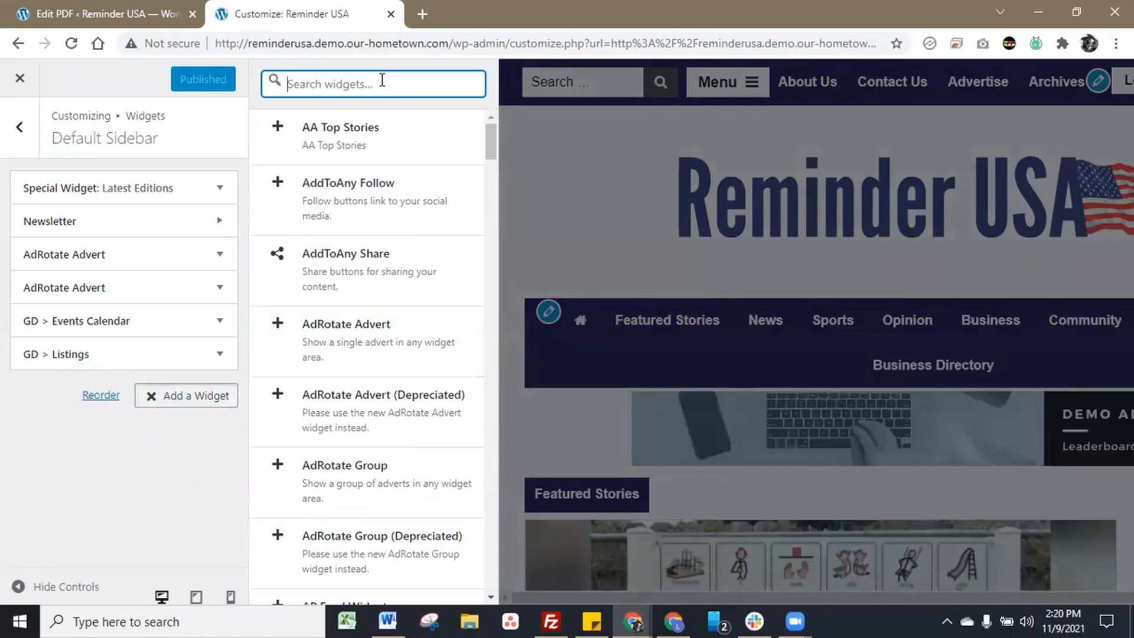
{"action": "type", "text": "custom link"}
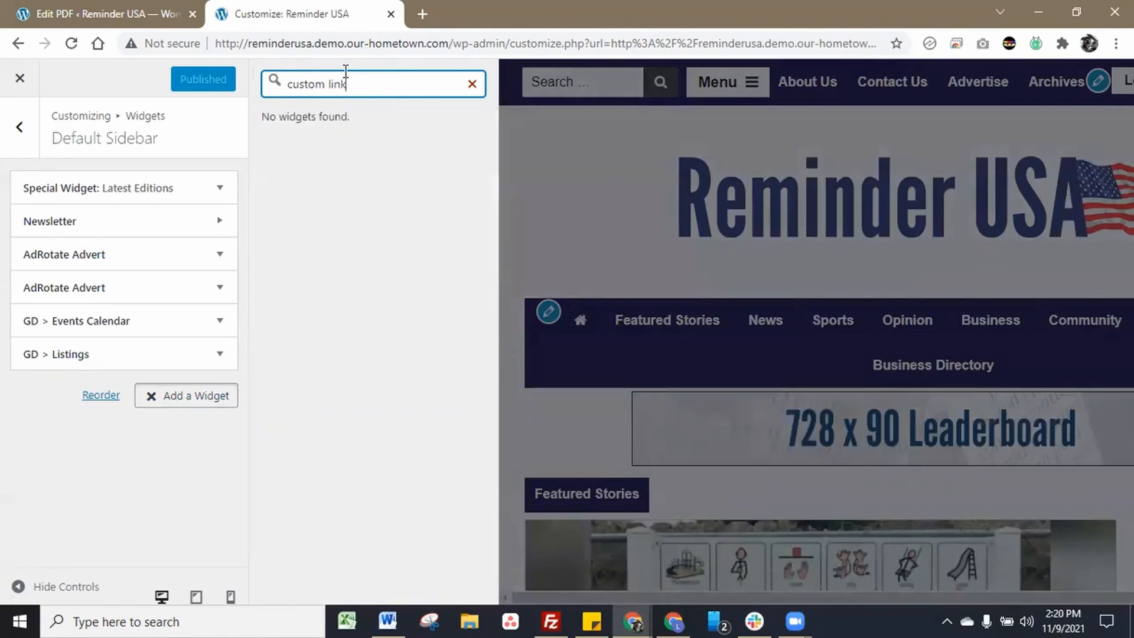
{"action": "left_click", "coordinate": [472, 84]}
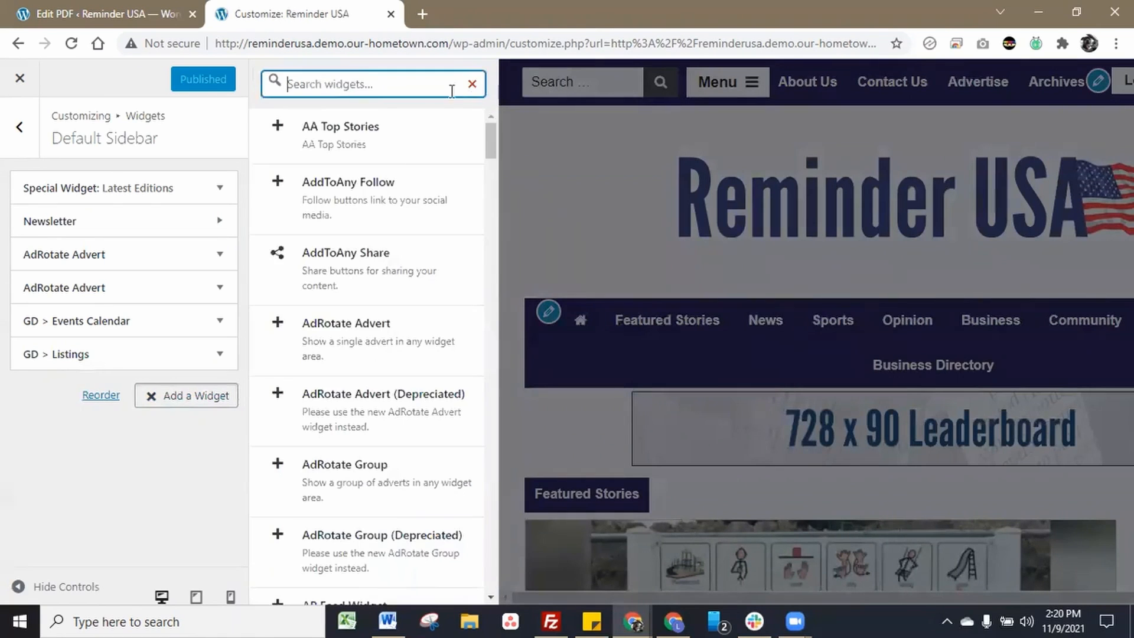
Find the SiteOrigin Editor among the available widgets and add it to the Default Sidebar.
{"action": "scroll", "coordinate": [362, 378], "scroll_direction": "down", "scroll_amount": 10}
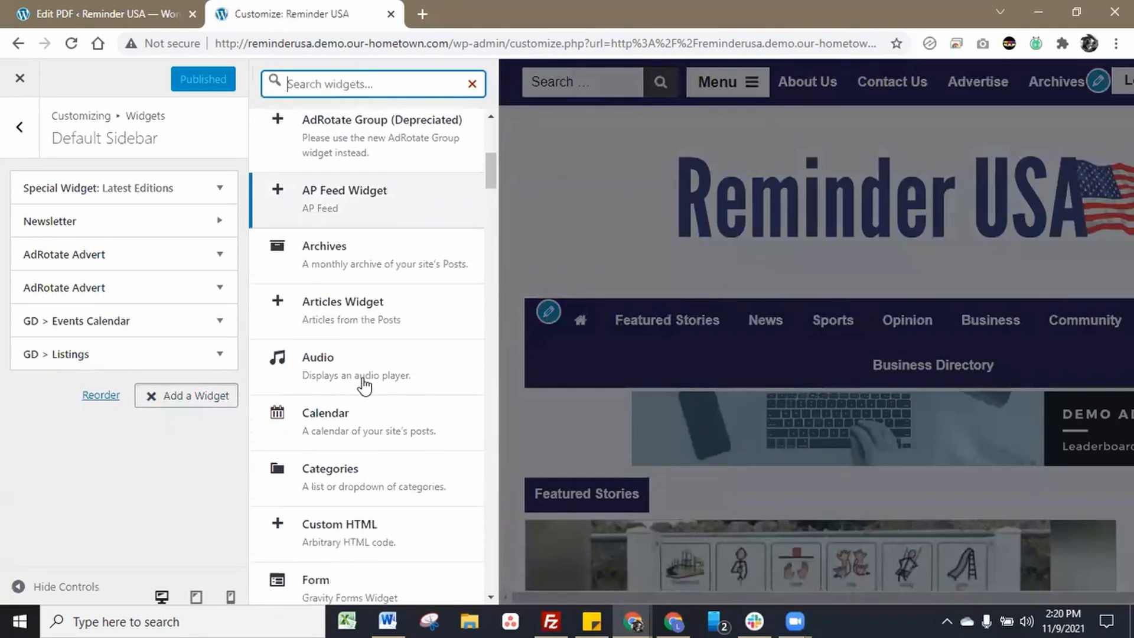
{"action": "scroll", "coordinate": [364, 385], "scroll_direction": "down", "scroll_amount": 8}
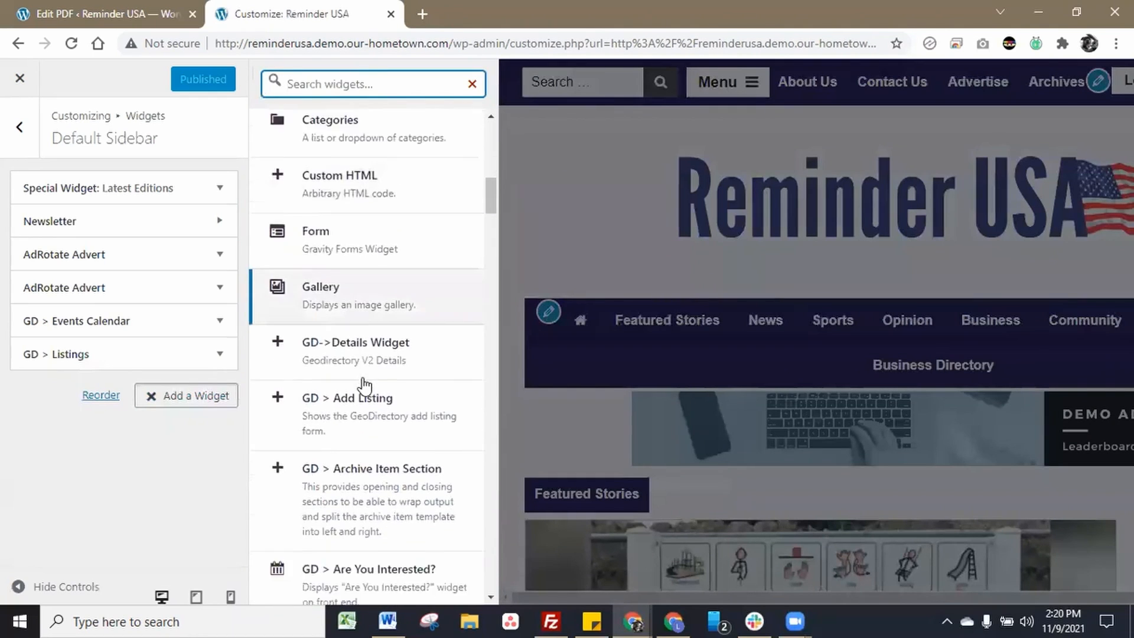
{"action": "scroll", "coordinate": [364, 385], "scroll_direction": "down", "scroll_amount": 8}
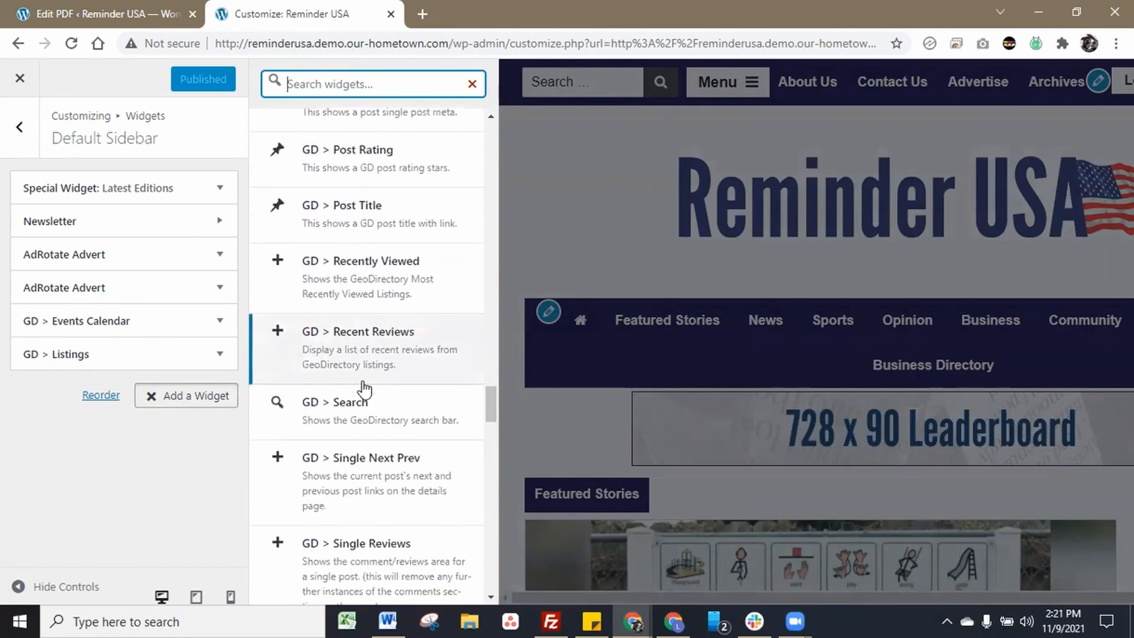
{"action": "scroll", "coordinate": [365, 387], "scroll_direction": "down", "scroll_amount": 4}
{"action": "scroll", "coordinate": [364, 392], "scroll_direction": "down", "scroll_amount": 3}
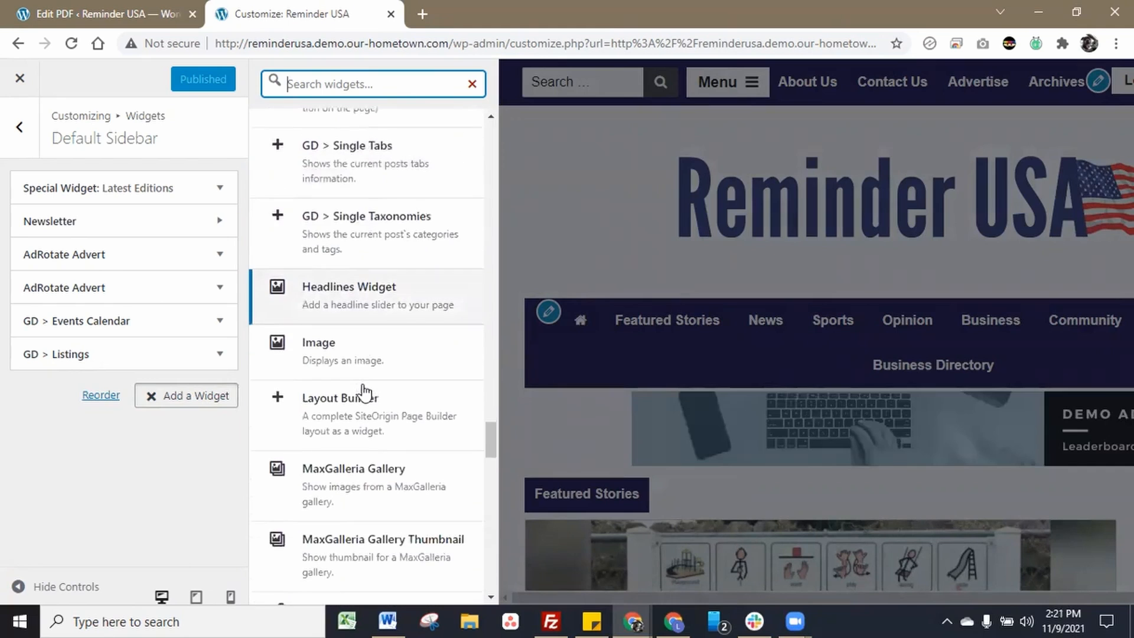
{"action": "scroll", "coordinate": [364, 392], "scroll_direction": "down", "scroll_amount": 3}
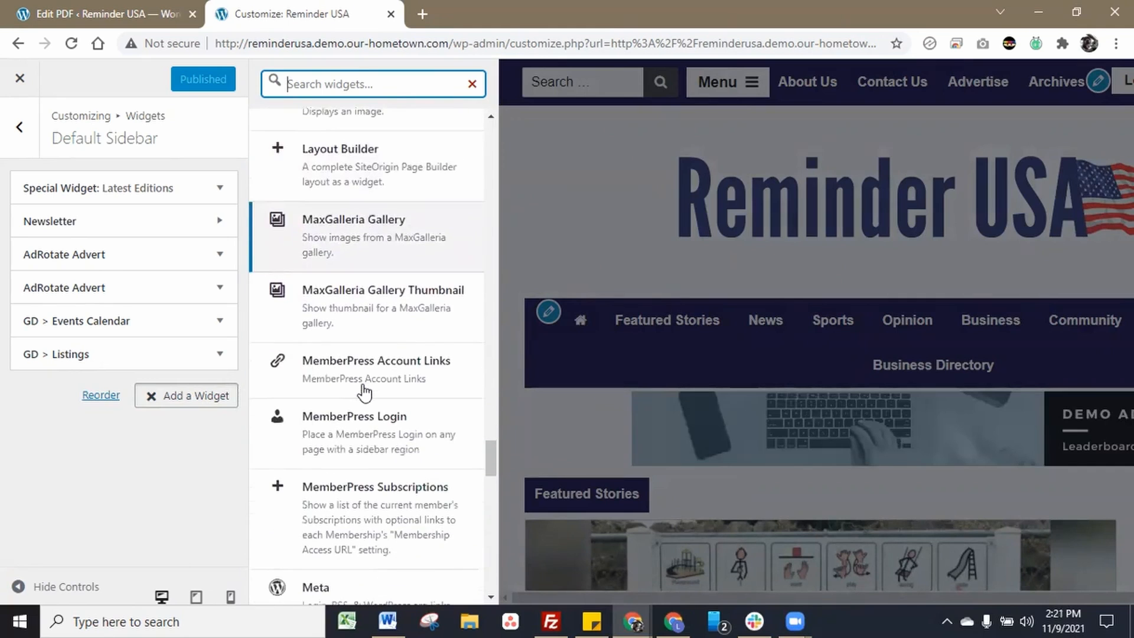
{"action": "scroll", "coordinate": [365, 391], "scroll_direction": "down", "scroll_amount": 6}
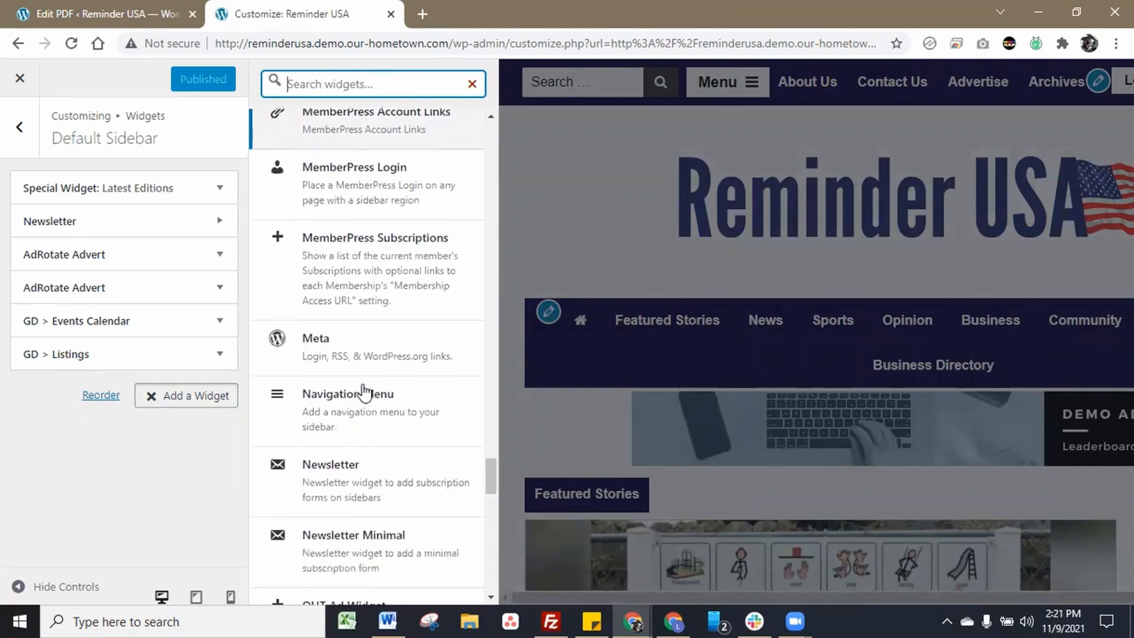
{"action": "scroll", "coordinate": [364, 392], "scroll_direction": "down", "scroll_amount": 4}
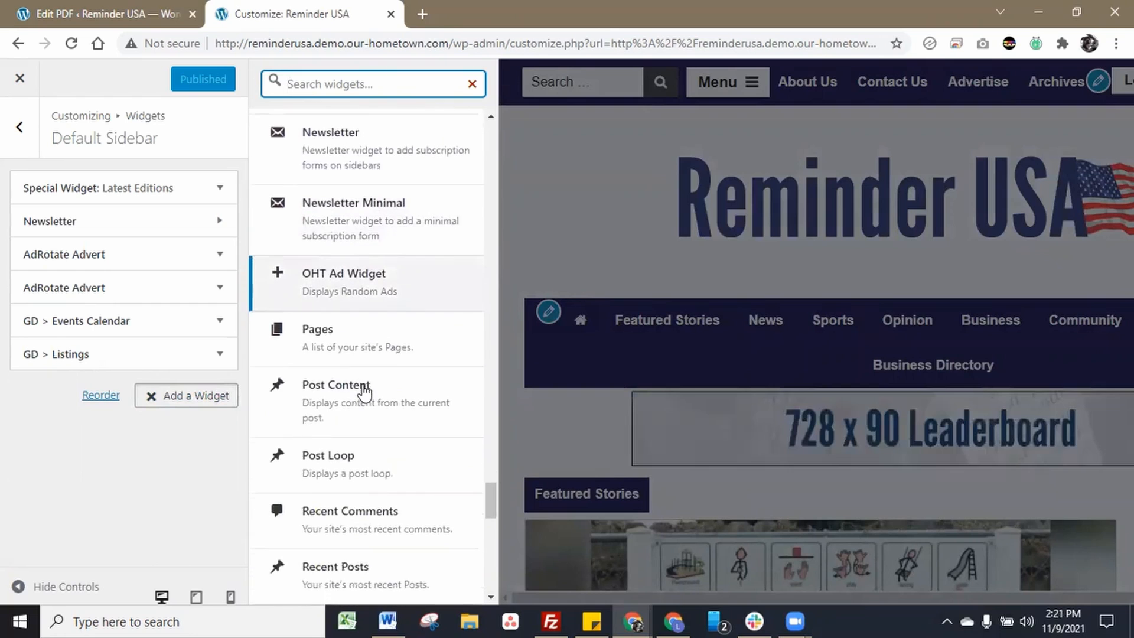
{"action": "scroll", "coordinate": [365, 392], "scroll_direction": "down", "scroll_amount": 4}
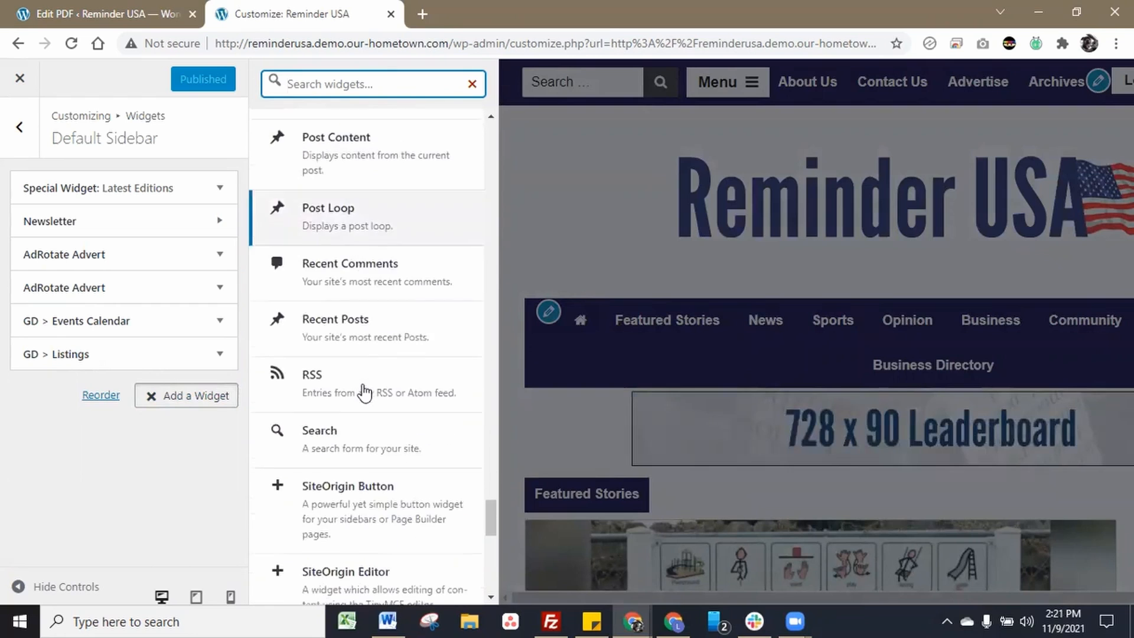
{"action": "scroll", "coordinate": [365, 391], "scroll_direction": "down", "scroll_amount": 4}
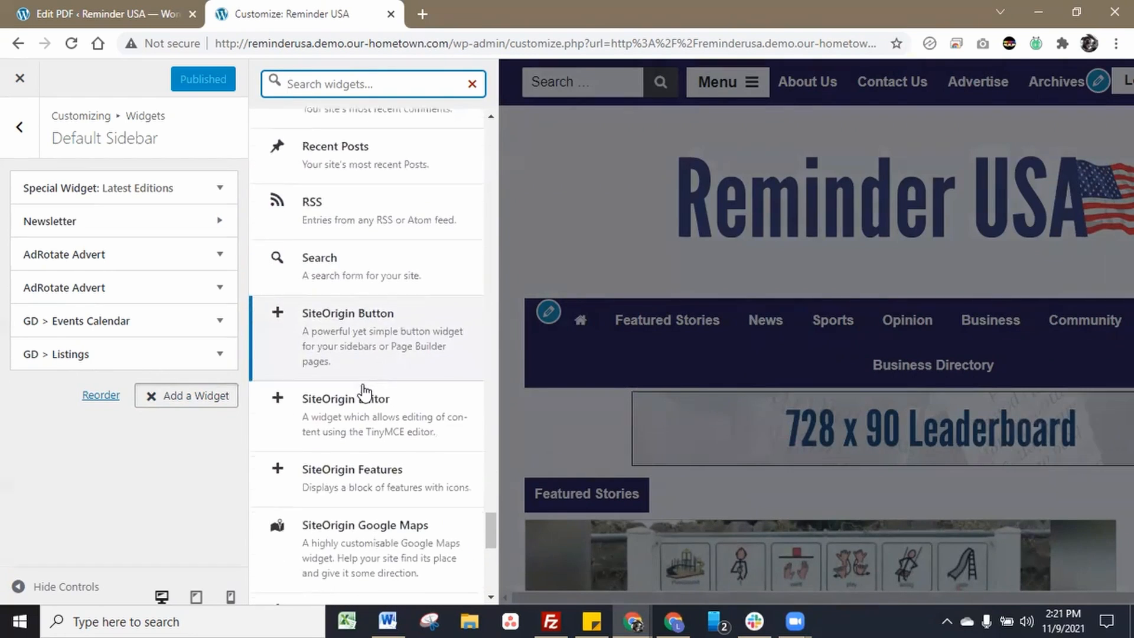
{"action": "scroll", "coordinate": [364, 392], "scroll_direction": "down", "scroll_amount": 4}
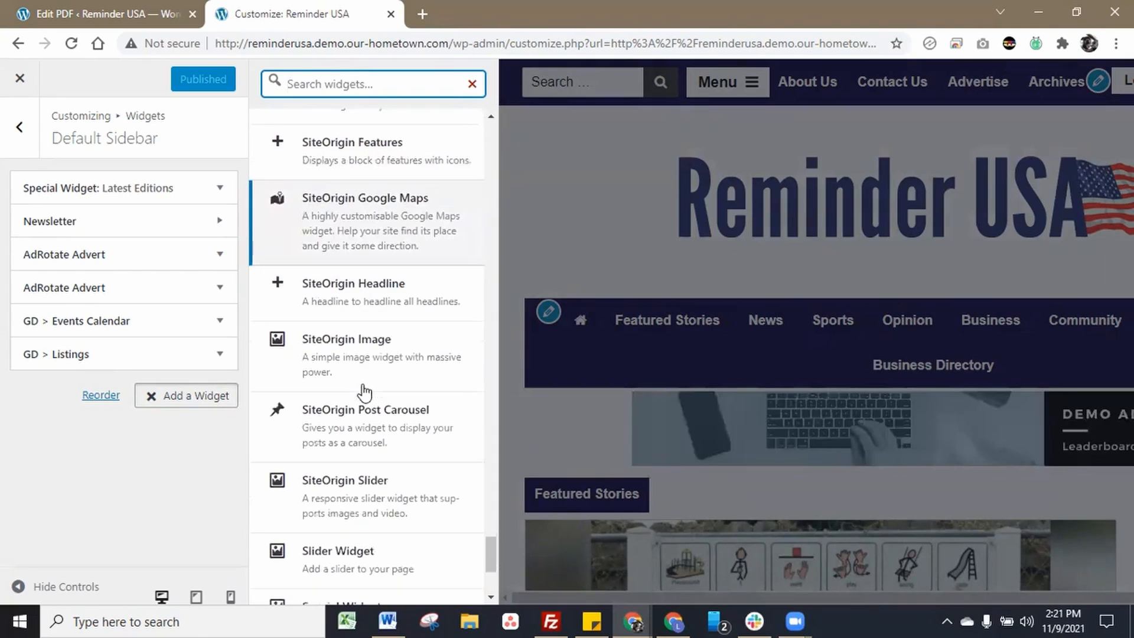
{"action": "scroll", "coordinate": [363, 267], "scroll_direction": "up", "scroll_amount": 4}
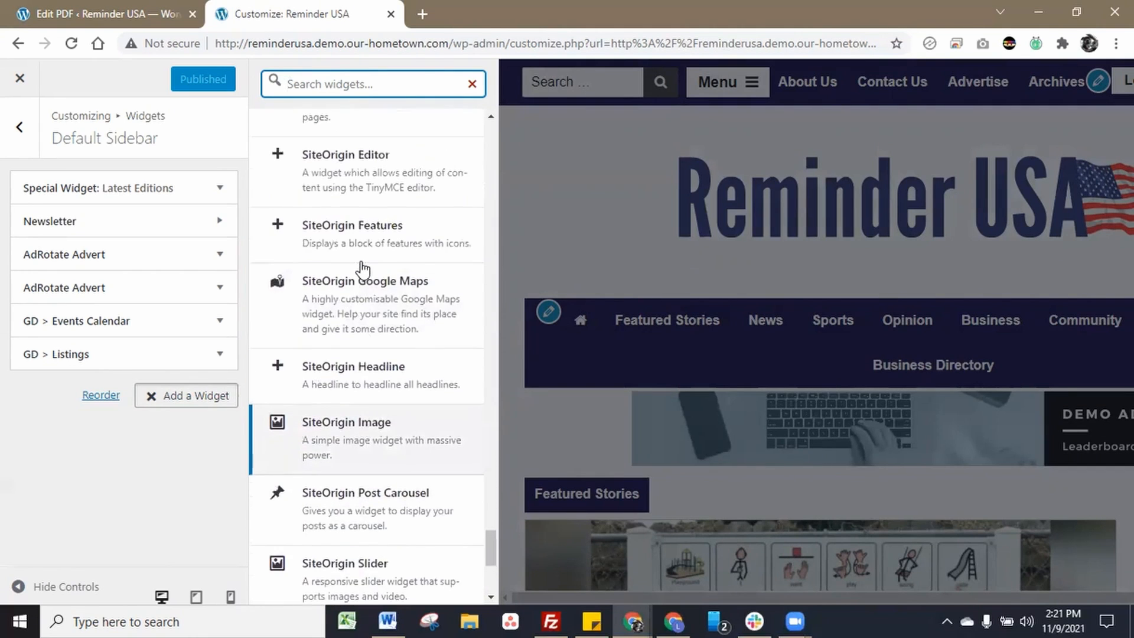
{"action": "left_click", "coordinate": [362, 251]}
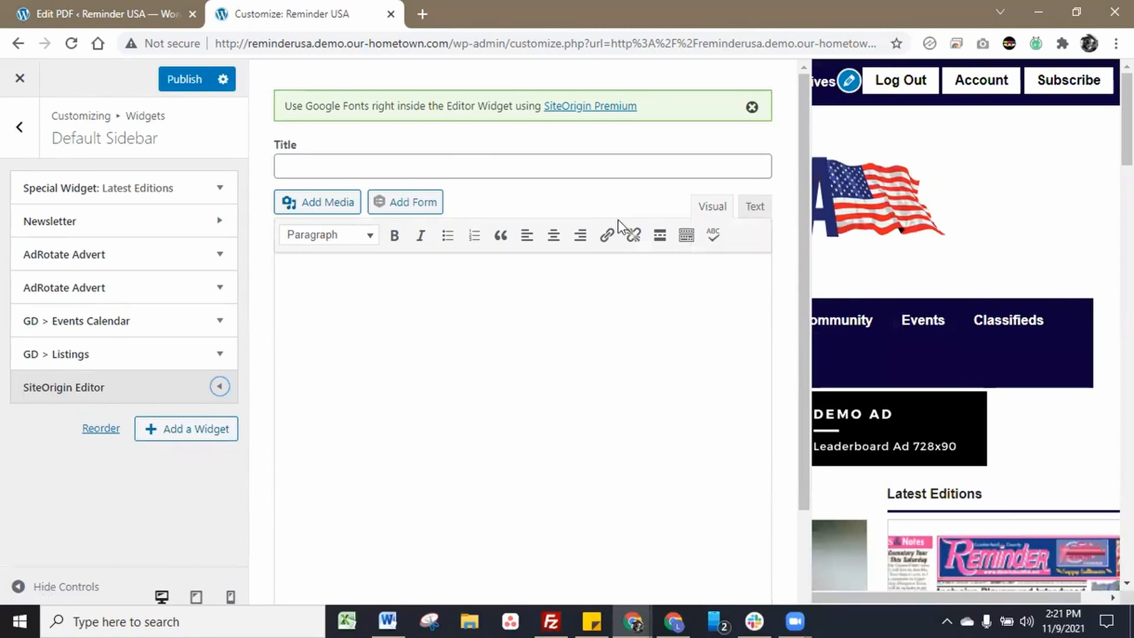
Dismiss the SiteOrigin Premium notice in the SiteOrigin Editor widget and remove the widget from the Default Sidebar.
{"action": "left_click", "coordinate": [219, 387]}
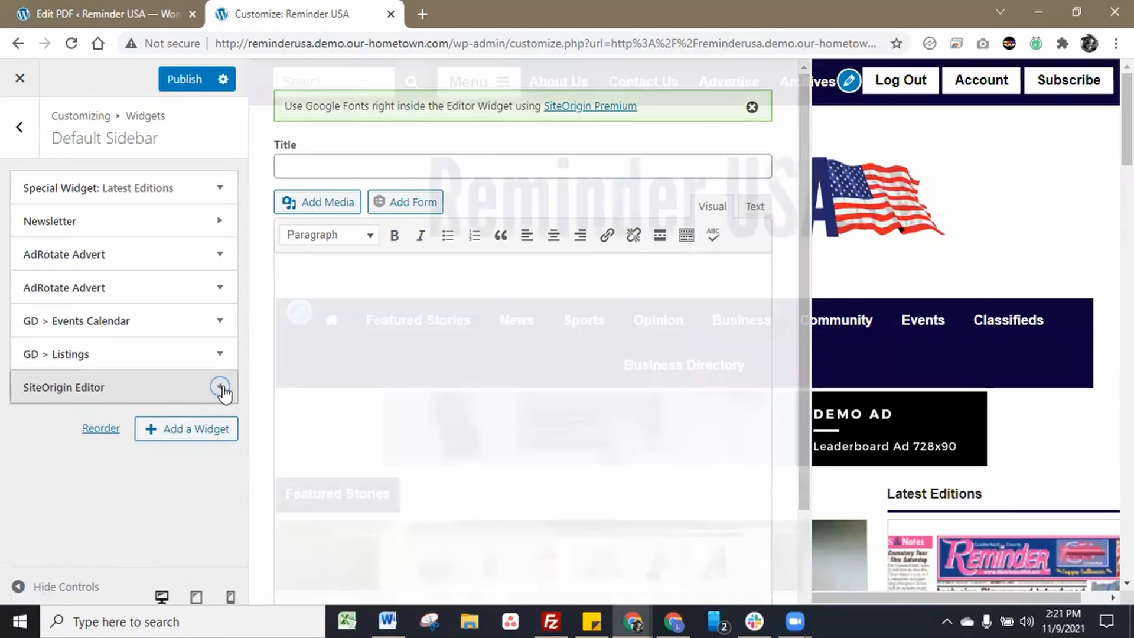
{"action": "left_click", "coordinate": [219, 387]}
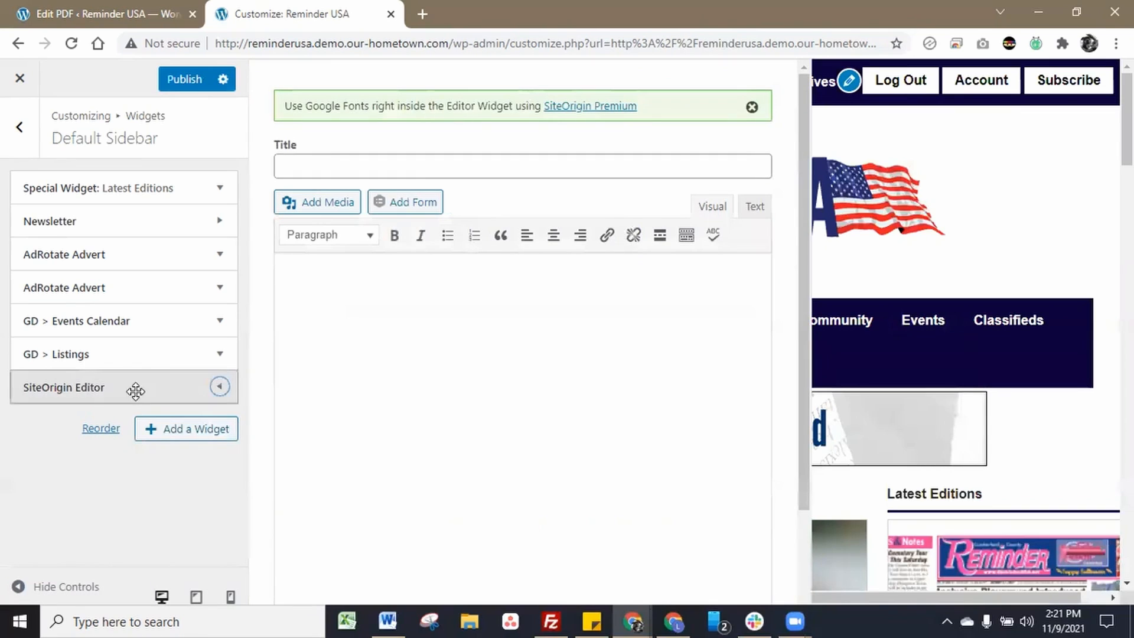
{"action": "left_click", "coordinate": [752, 107]}
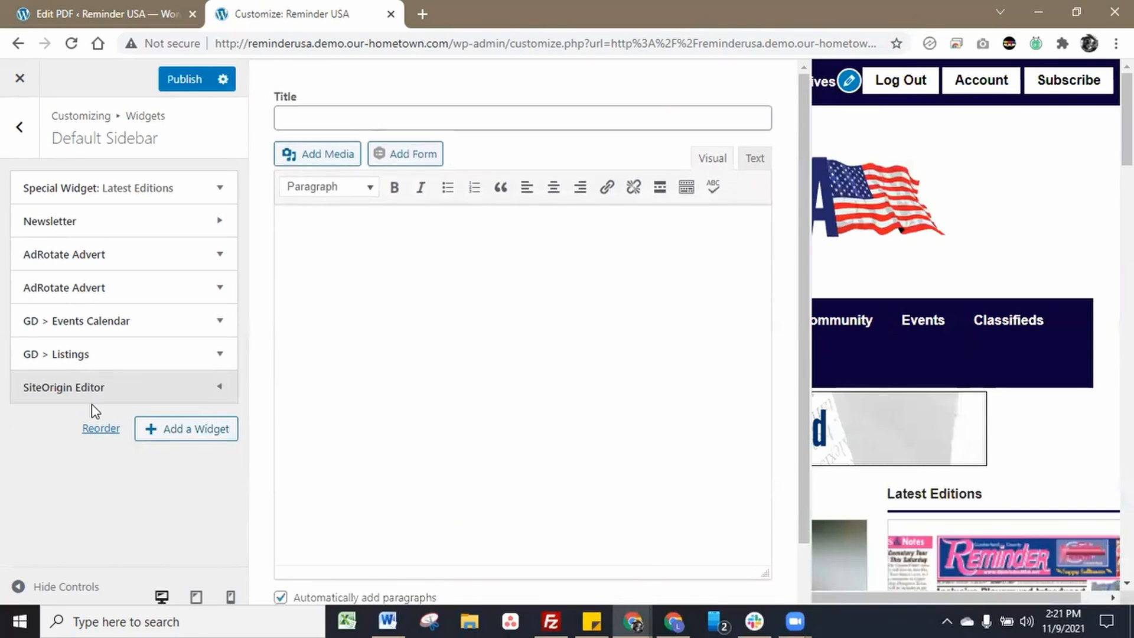
{"action": "left_click", "coordinate": [161, 390]}
{"action": "left_click", "coordinate": [218, 385]}
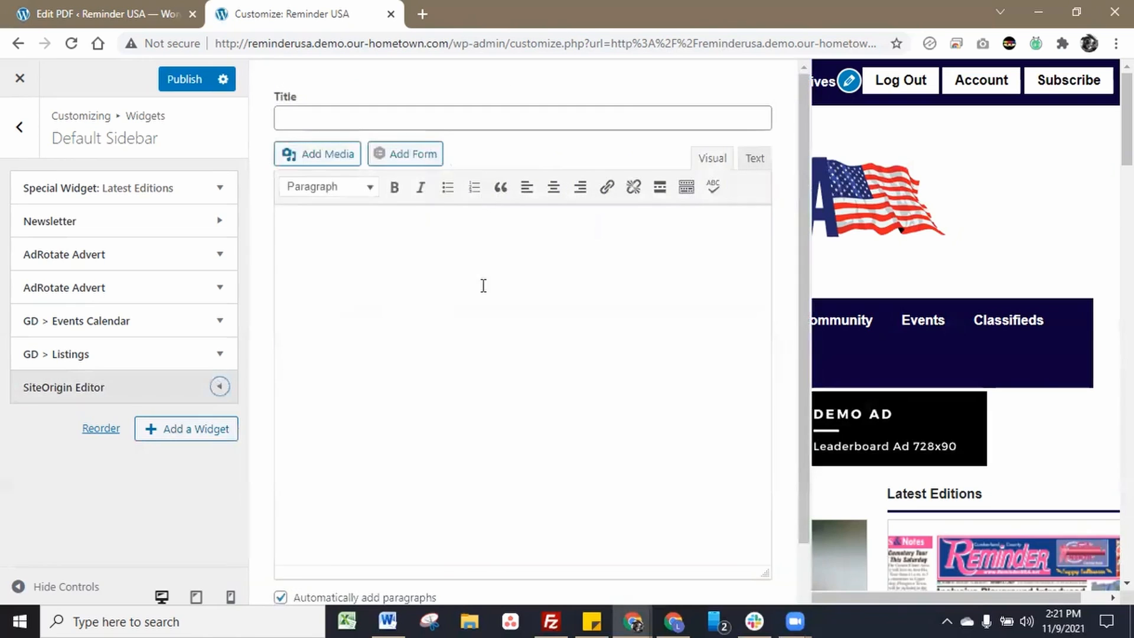
{"action": "scroll", "coordinate": [481, 284], "scroll_direction": "down", "scroll_amount": 1}
{"action": "left_click", "coordinate": [289, 580]}
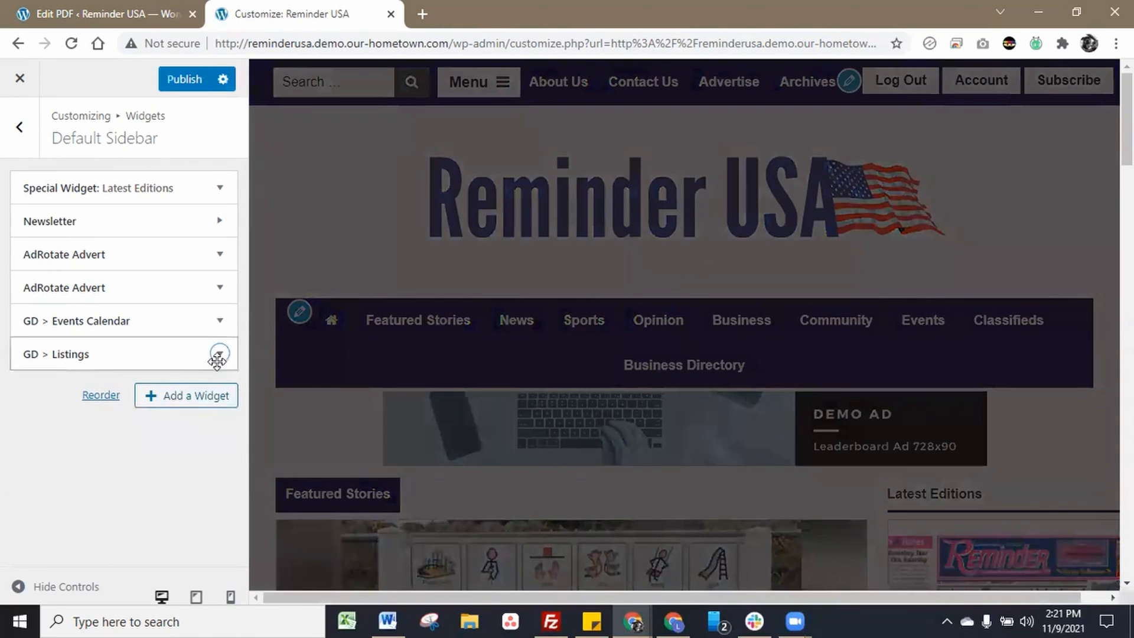
Find the Special Widget for e-edition sliders among the available widgets and add it to the Default Sidebar.
{"action": "left_click", "coordinate": [203, 396]}
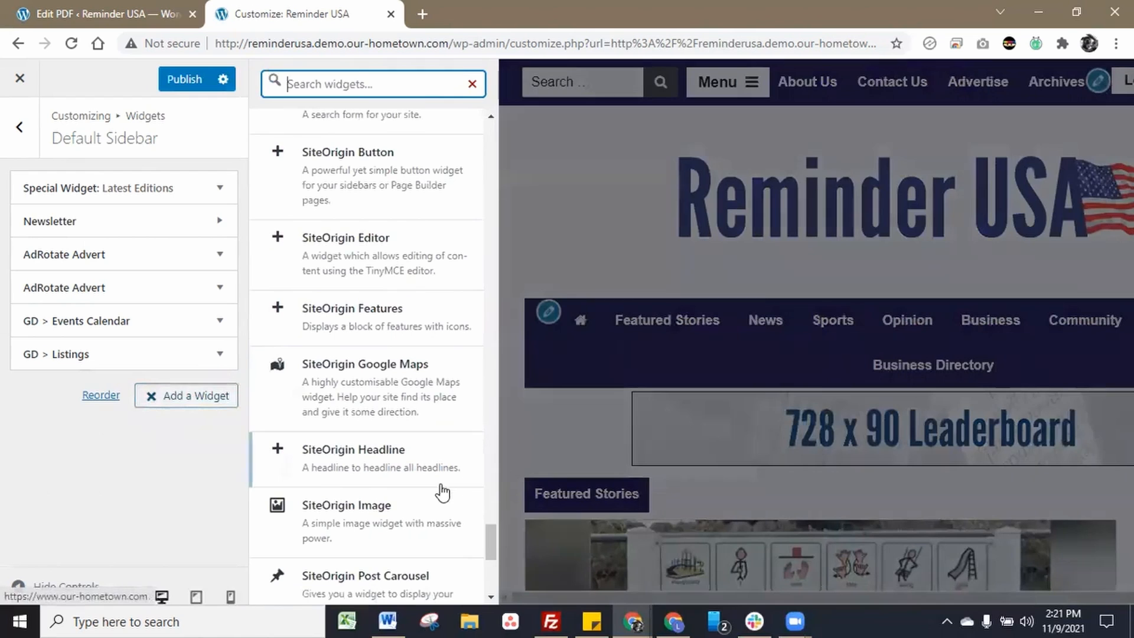
{"action": "scroll", "coordinate": [446, 490], "scroll_direction": "down", "scroll_amount": 6}
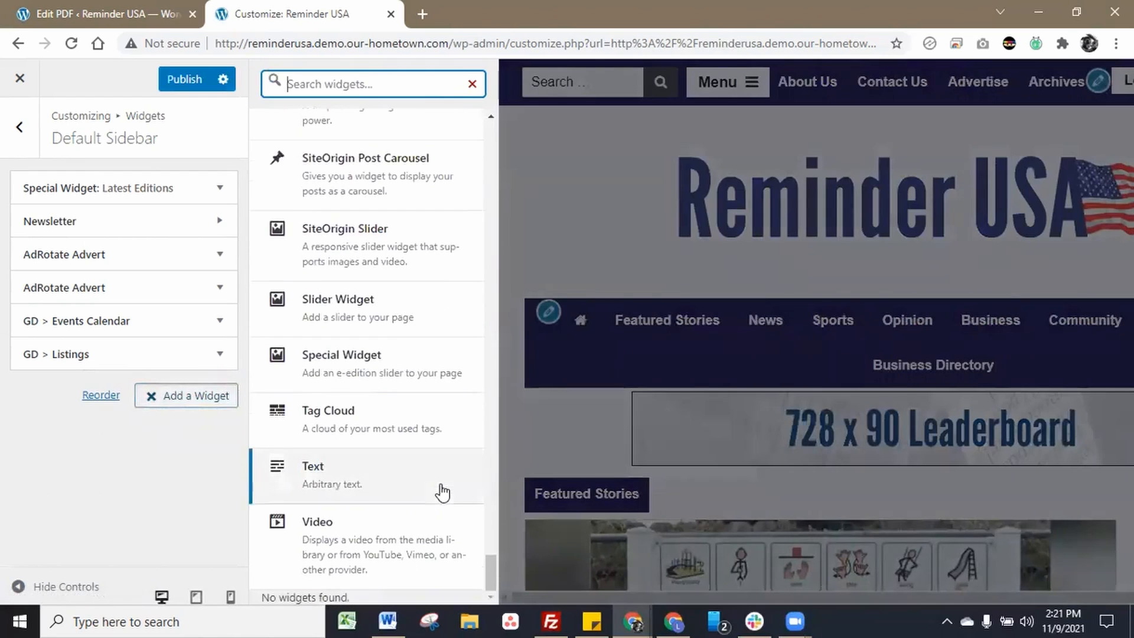
{"action": "left_click", "coordinate": [420, 378]}
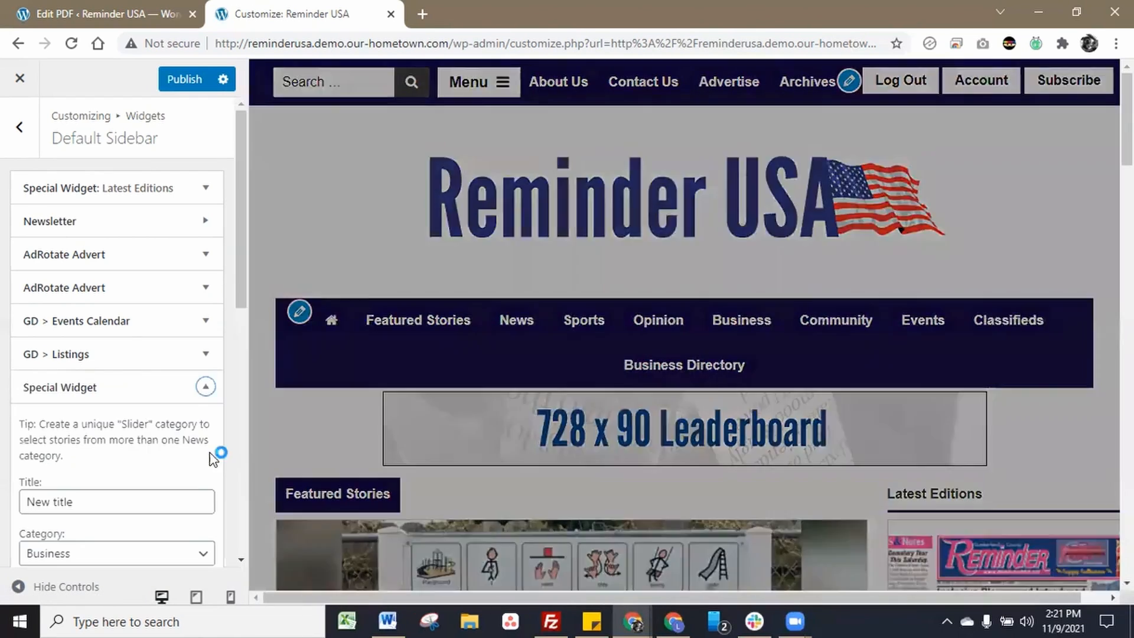
Set the new Special Widget's category to Uncategorized and its number of slides to 1.
{"action": "scroll", "coordinate": [215, 430], "scroll_direction": "down", "scroll_amount": 3}
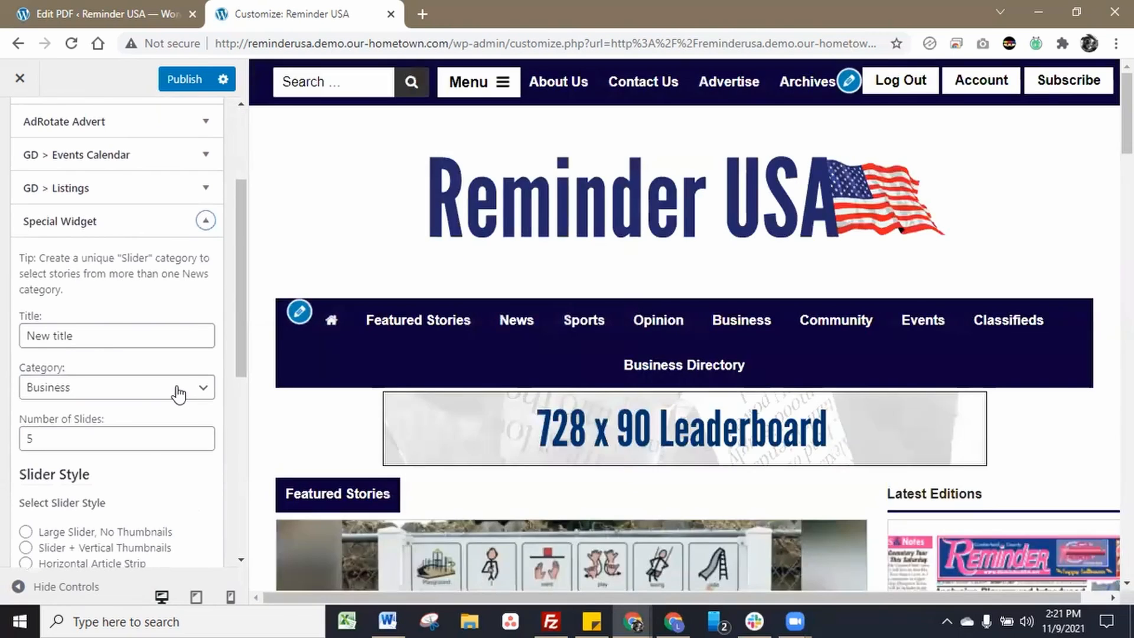
{"action": "left_click", "coordinate": [179, 392]}
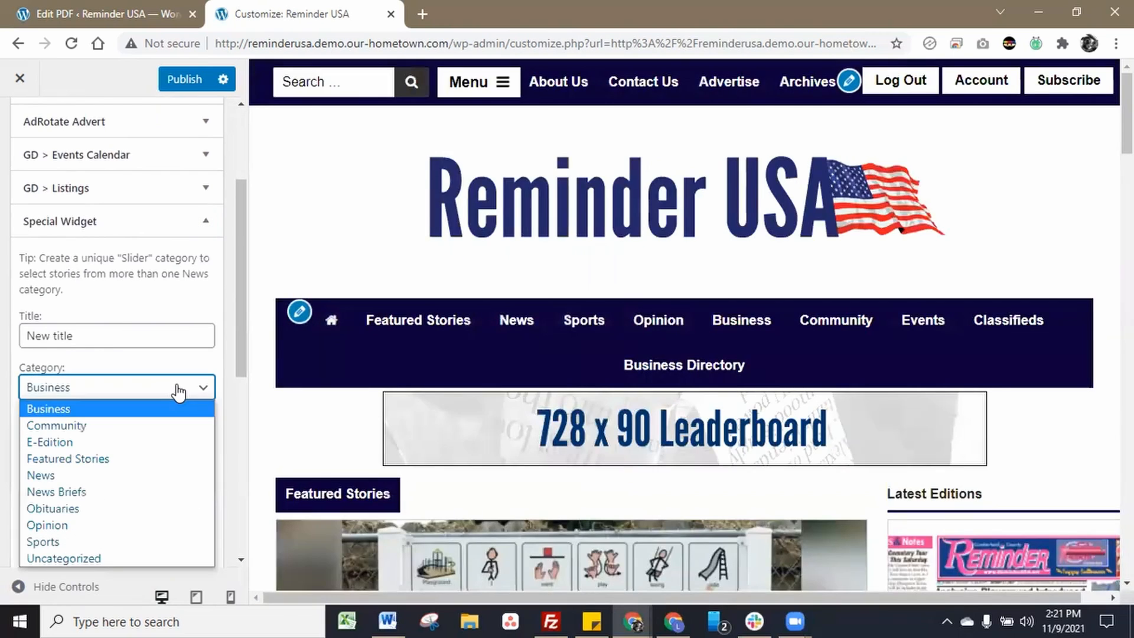
{"action": "left_click", "coordinate": [148, 557]}
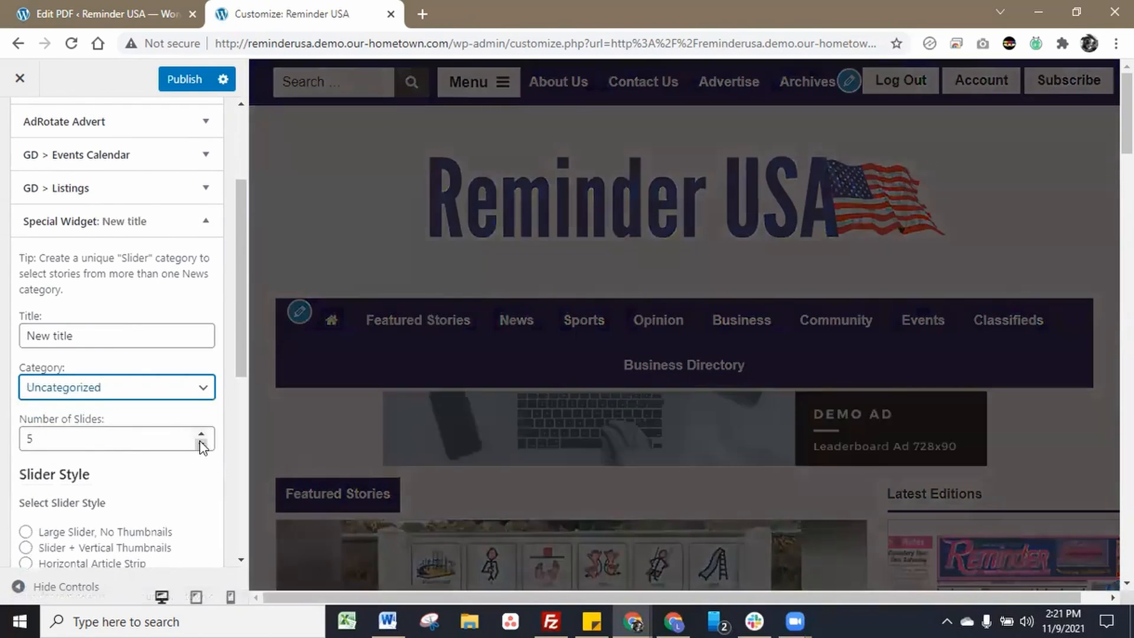
{"action": "left_click", "coordinate": [201, 443]}
{"action": "left_click", "coordinate": [201, 443]}
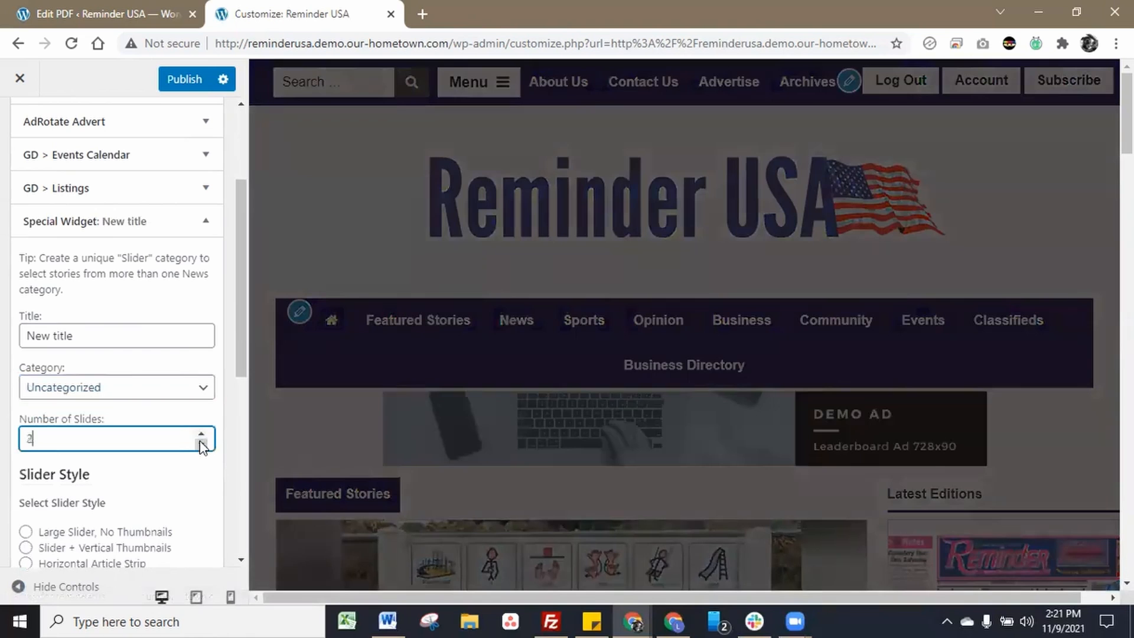
{"action": "left_click", "coordinate": [201, 444]}
Title the new Special Widget "Classifieds", choose the Slider + Vertical Thumbnails style, and finish editing the widget.
{"action": "scroll", "coordinate": [126, 391], "scroll_direction": "down", "scroll_amount": 1}
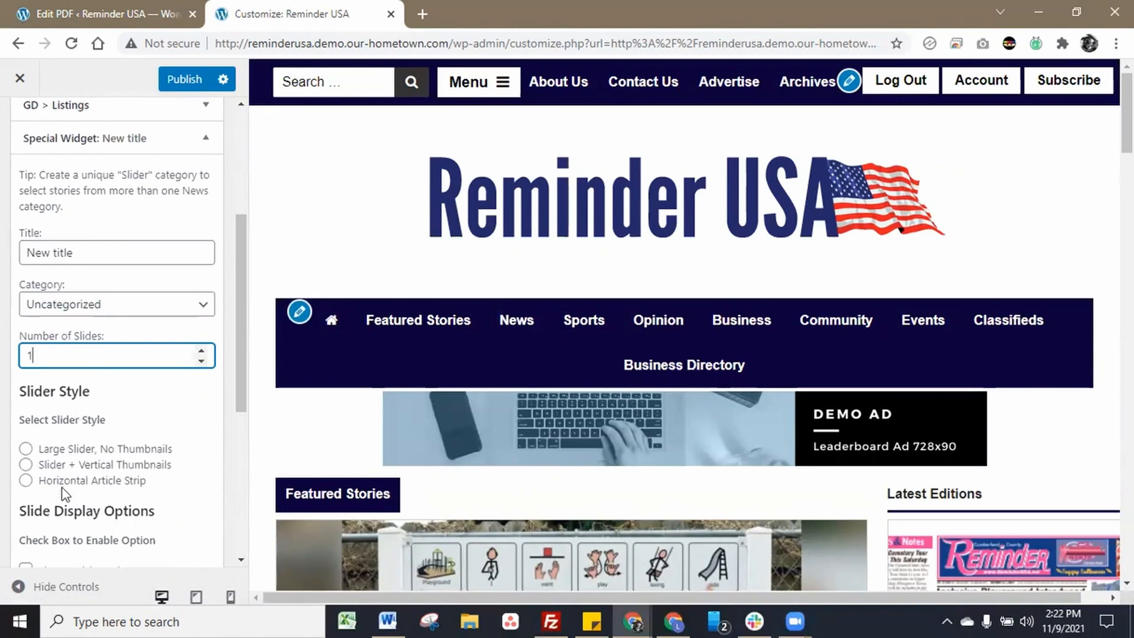
{"action": "scroll", "coordinate": [65, 495], "scroll_direction": "down", "scroll_amount": 1}
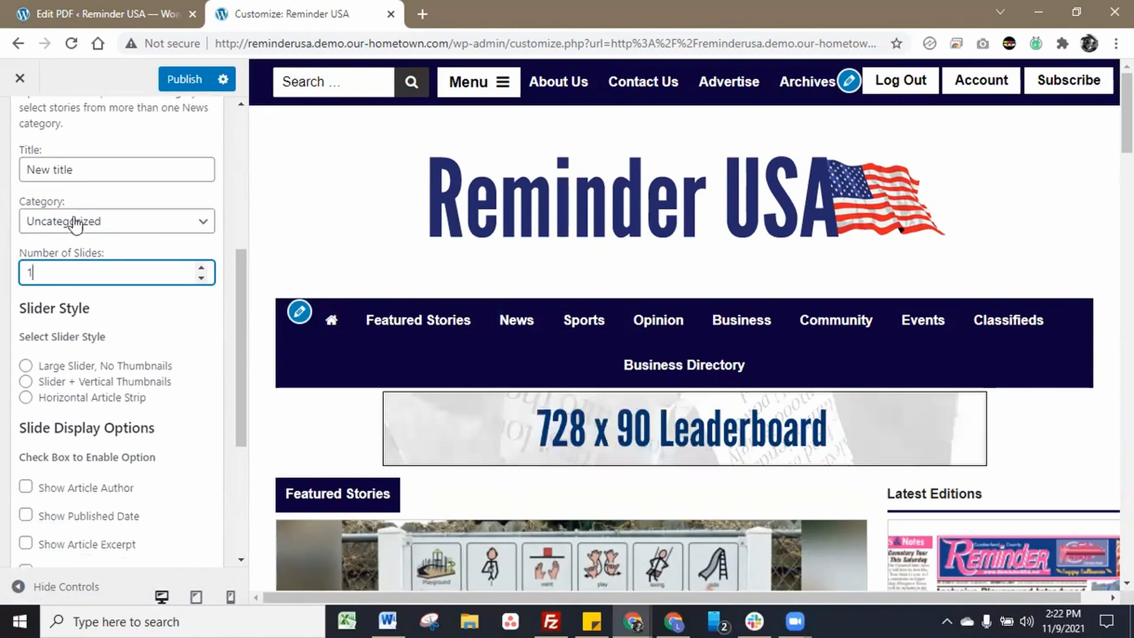
{"action": "left_click_drag", "start_coordinate": [111, 168], "coordinate": [3, 173]}
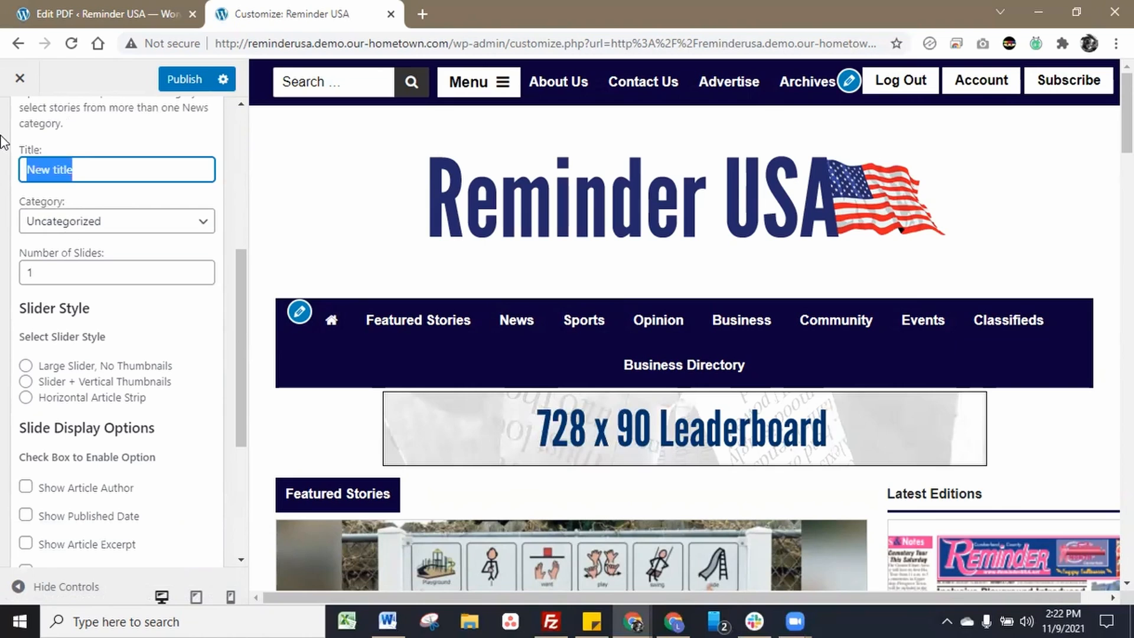
{"action": "type", "text": "Classifieds"}
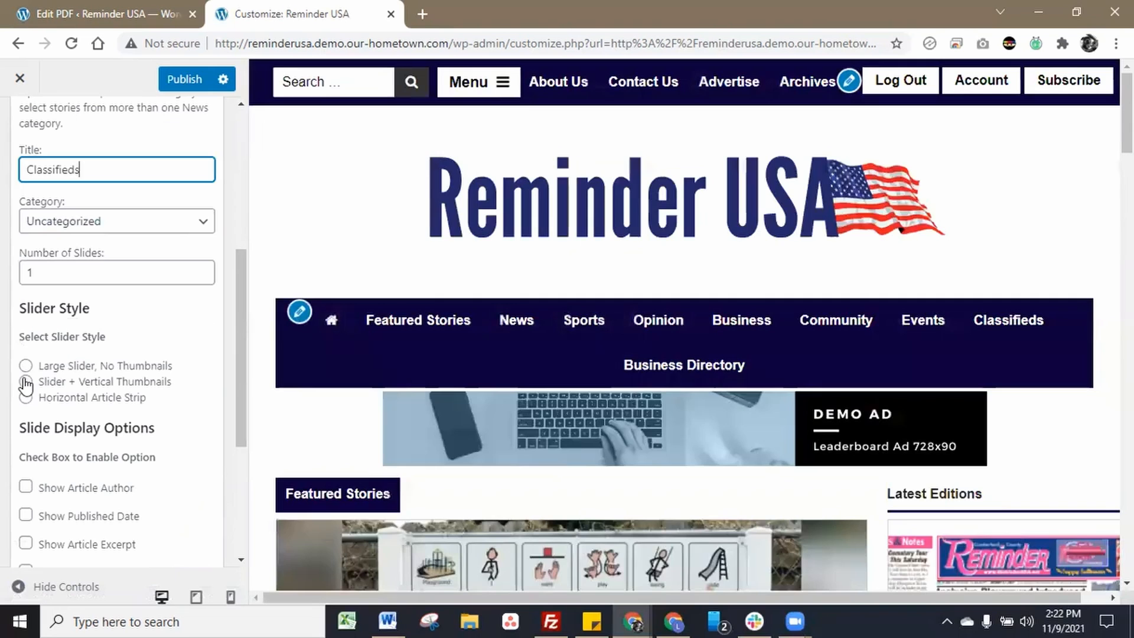
{"action": "left_click", "coordinate": [26, 382]}
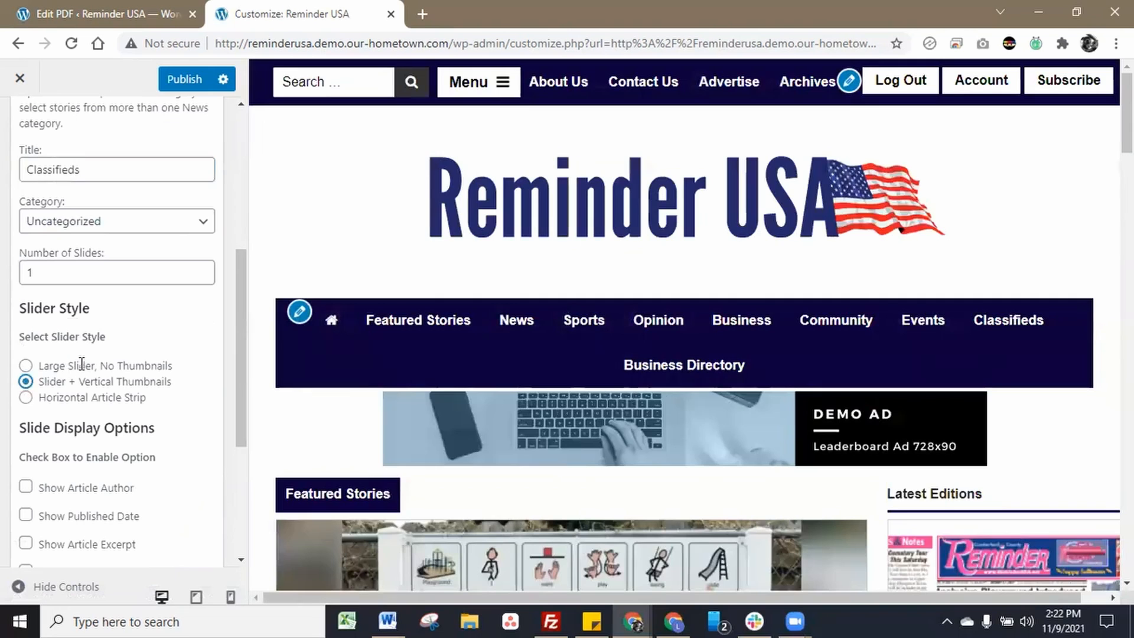
{"action": "scroll", "coordinate": [81, 362], "scroll_direction": "down", "scroll_amount": 1}
{"action": "scroll", "coordinate": [79, 369], "scroll_direction": "down", "scroll_amount": 3}
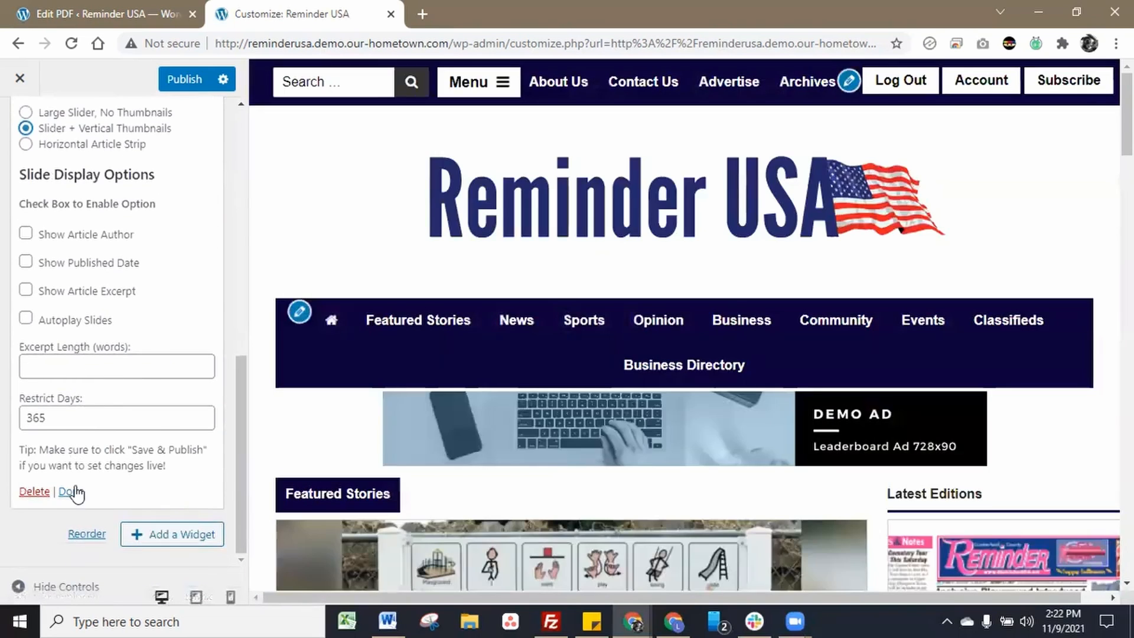
{"action": "left_click", "coordinate": [71, 492]}
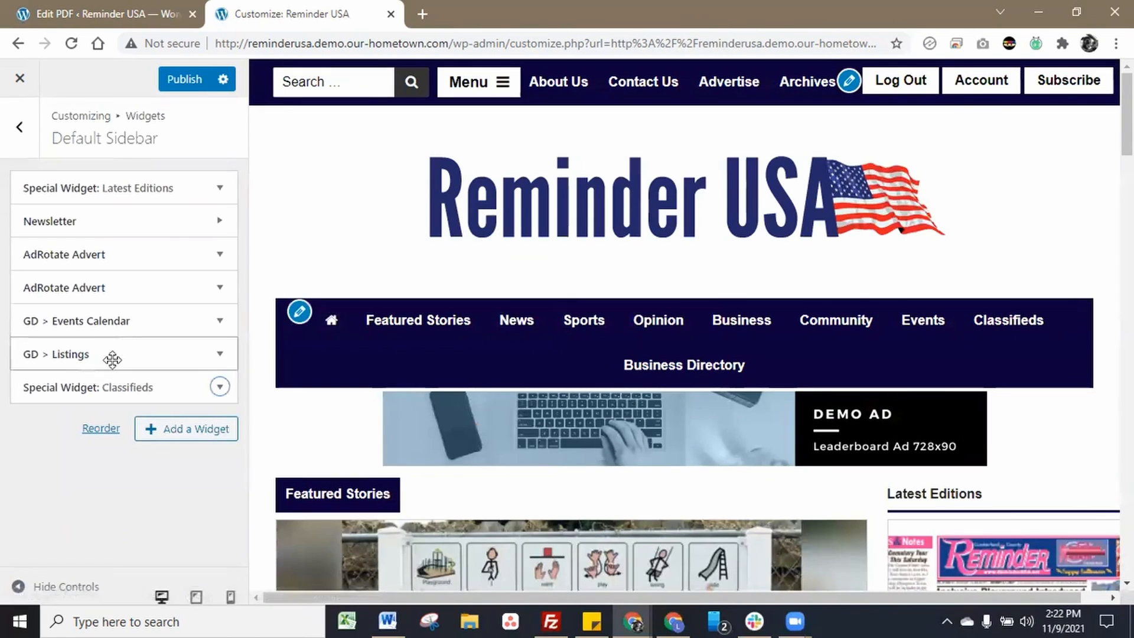
Move the Classifieds Special Widget directly below the Latest Editions widget and publish the sidebar changes.
{"action": "left_click_drag", "start_coordinate": [105, 387], "coordinate": [115, 216]}
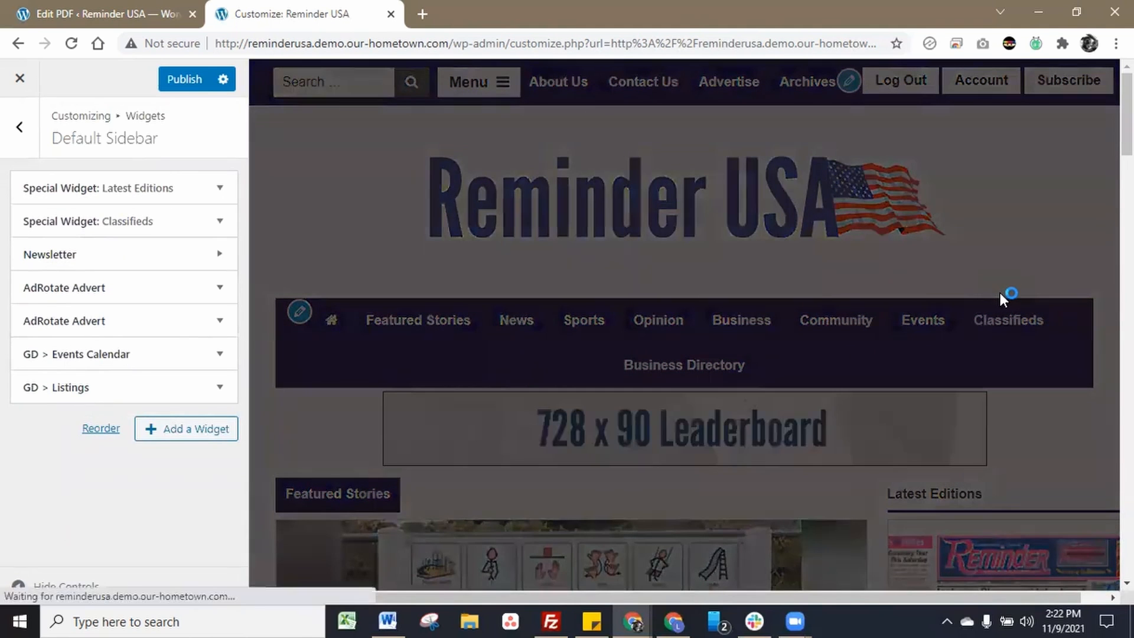
{"action": "scroll", "coordinate": [929, 283], "scroll_direction": "down", "scroll_amount": 7}
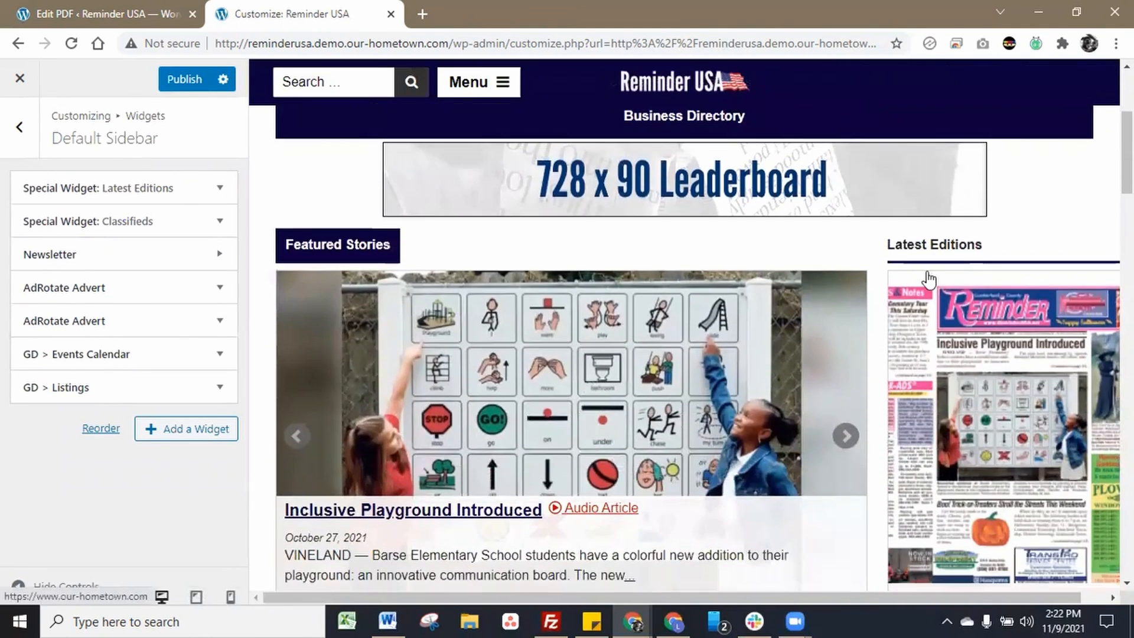
{"action": "scroll", "coordinate": [929, 288], "scroll_direction": "down", "scroll_amount": 4}
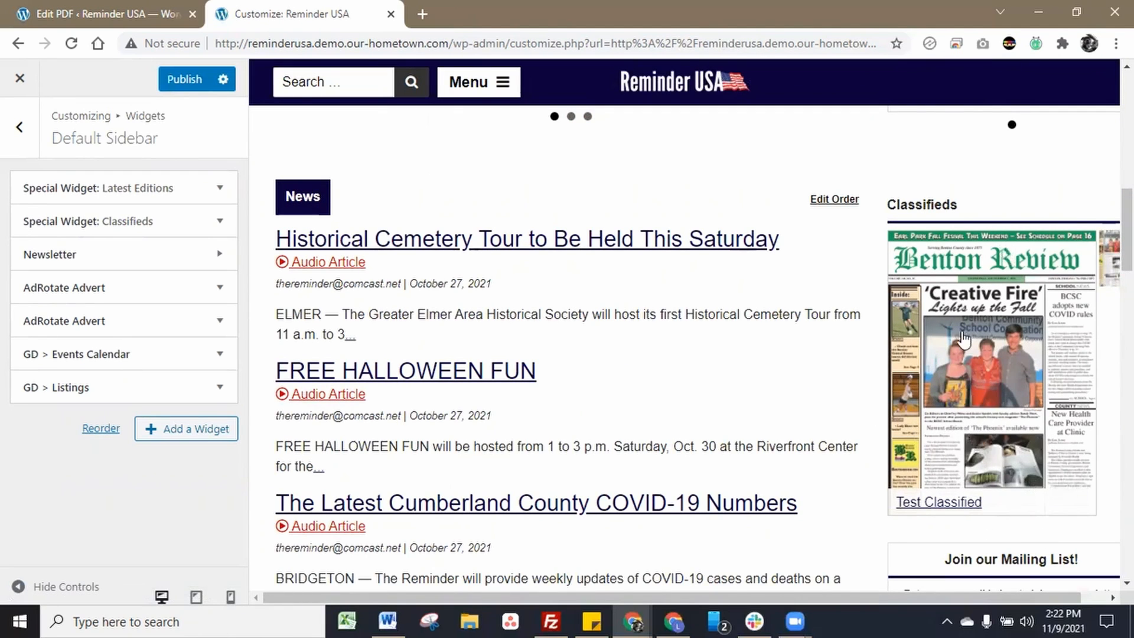
{"action": "scroll", "coordinate": [966, 335], "scroll_direction": "up", "scroll_amount": 3}
{"action": "scroll", "coordinate": [978, 454], "scroll_direction": "down", "scroll_amount": 3}
{"action": "scroll", "coordinate": [864, 357], "scroll_direction": "down", "scroll_amount": 3}
{"action": "scroll", "coordinate": [996, 443], "scroll_direction": "down", "scroll_amount": 2}
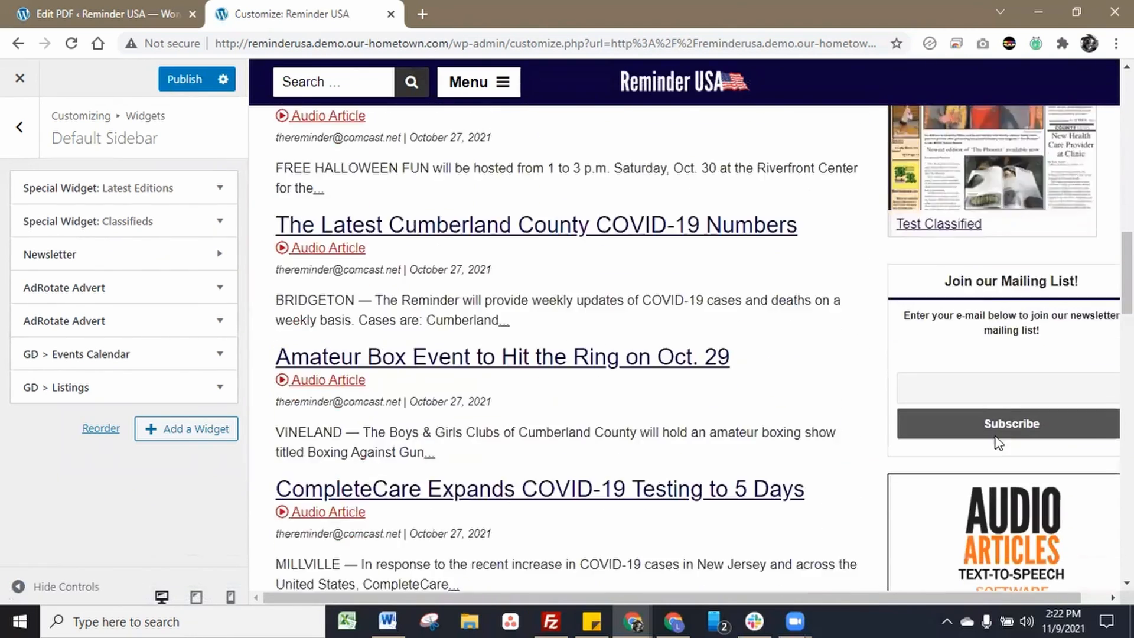
{"action": "scroll", "coordinate": [995, 443], "scroll_direction": "up", "scroll_amount": 5}
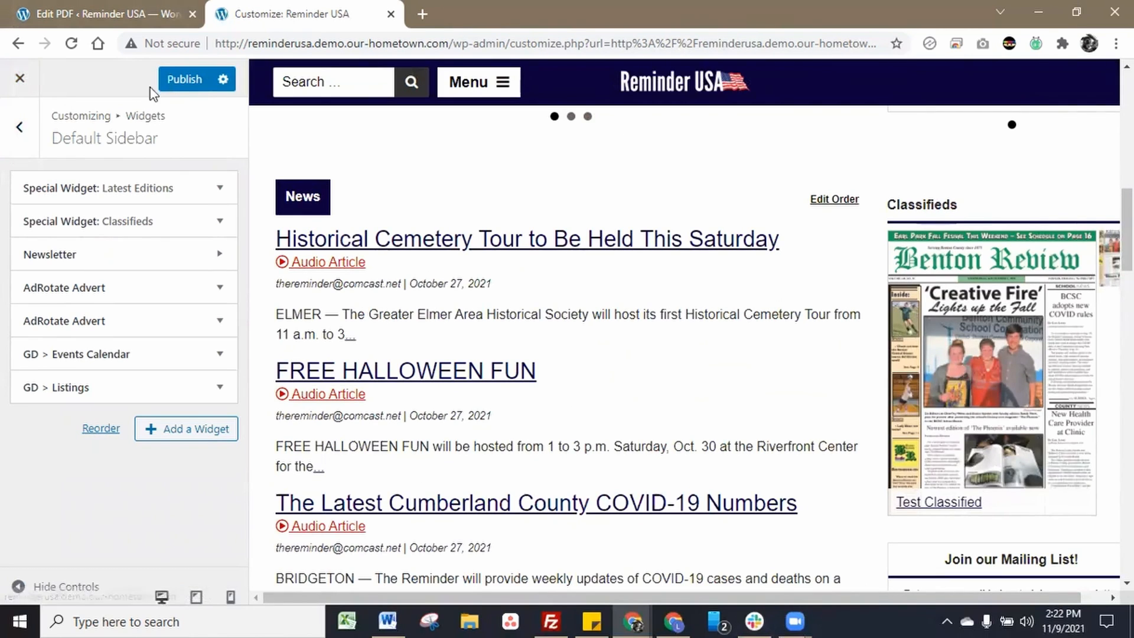
{"action": "left_click", "coordinate": [176, 84]}
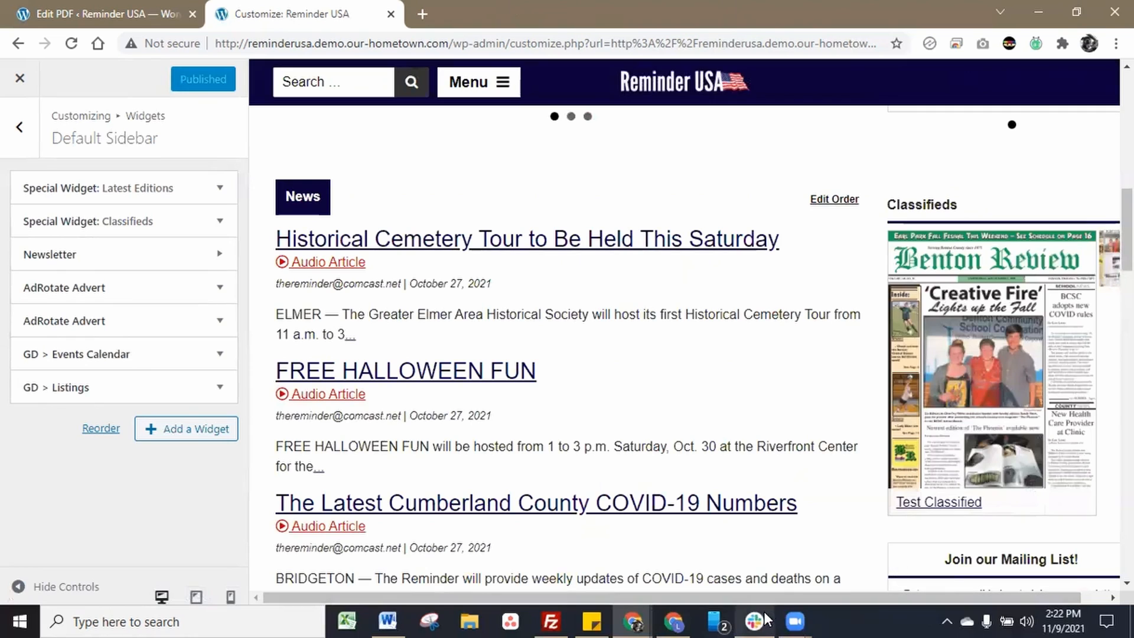
{"action": "left_click", "coordinate": [796, 620]}
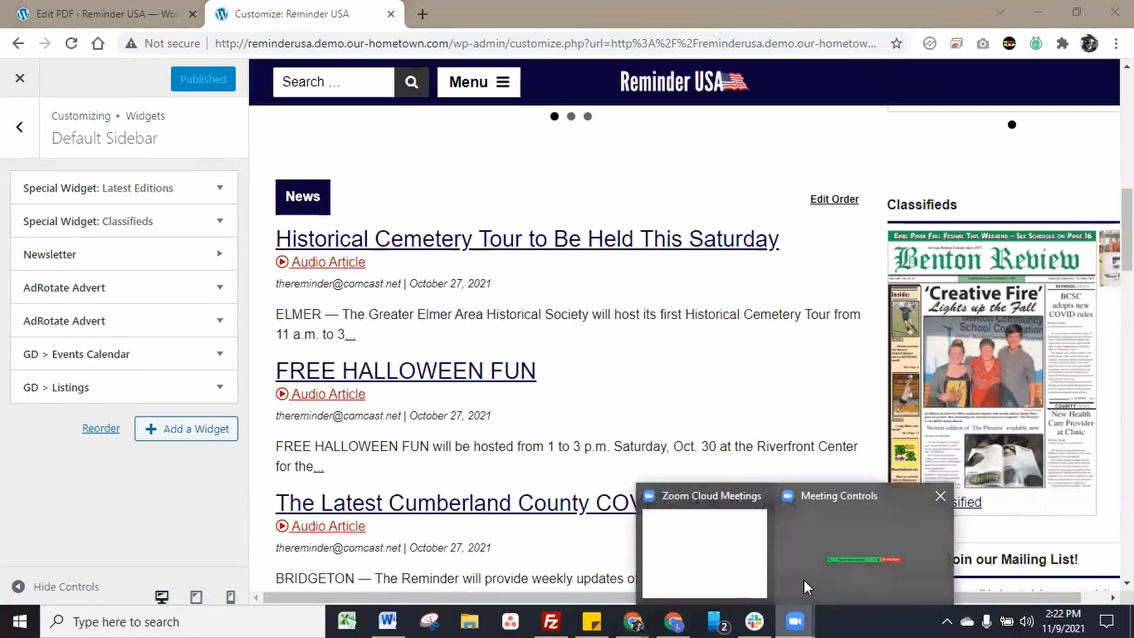